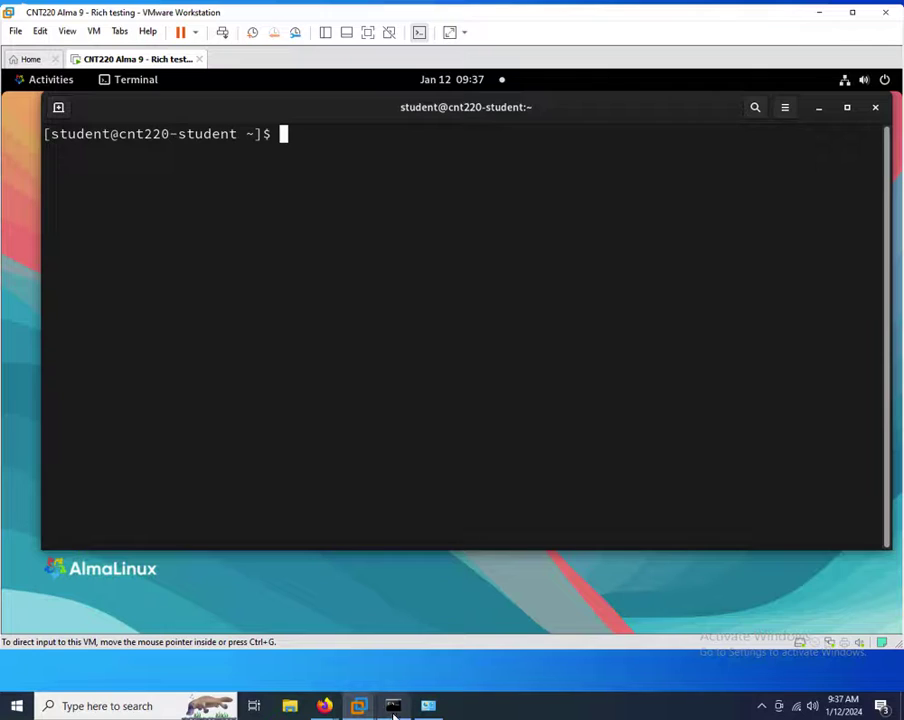
Run ipconfig in the Windows Command Prompt and highlight the VMware Network Adapter VMnet8 entry in its output.
click(393, 706)
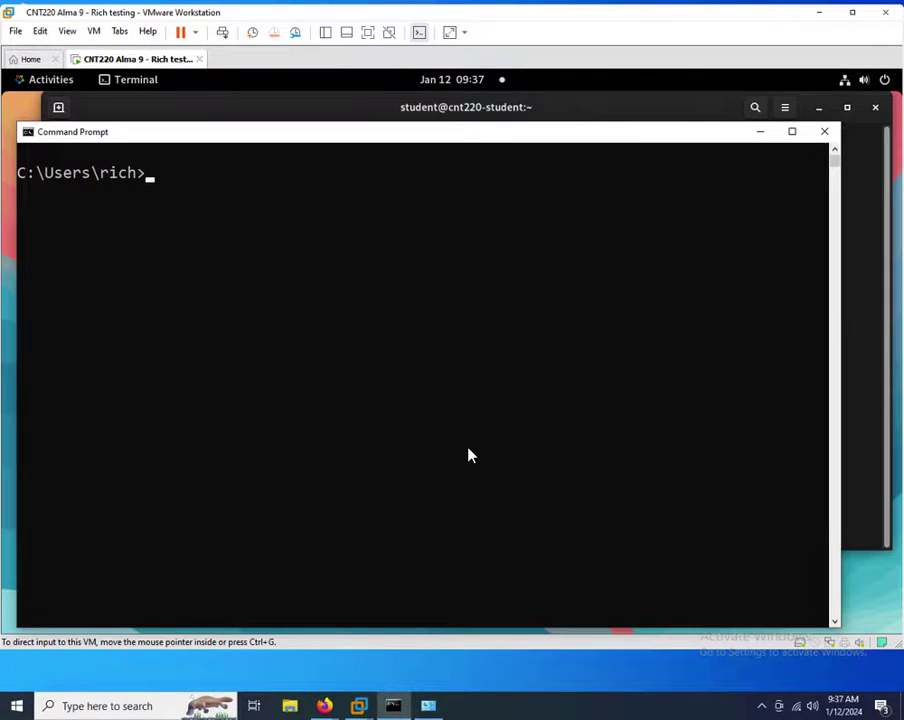
text(ipconfig)
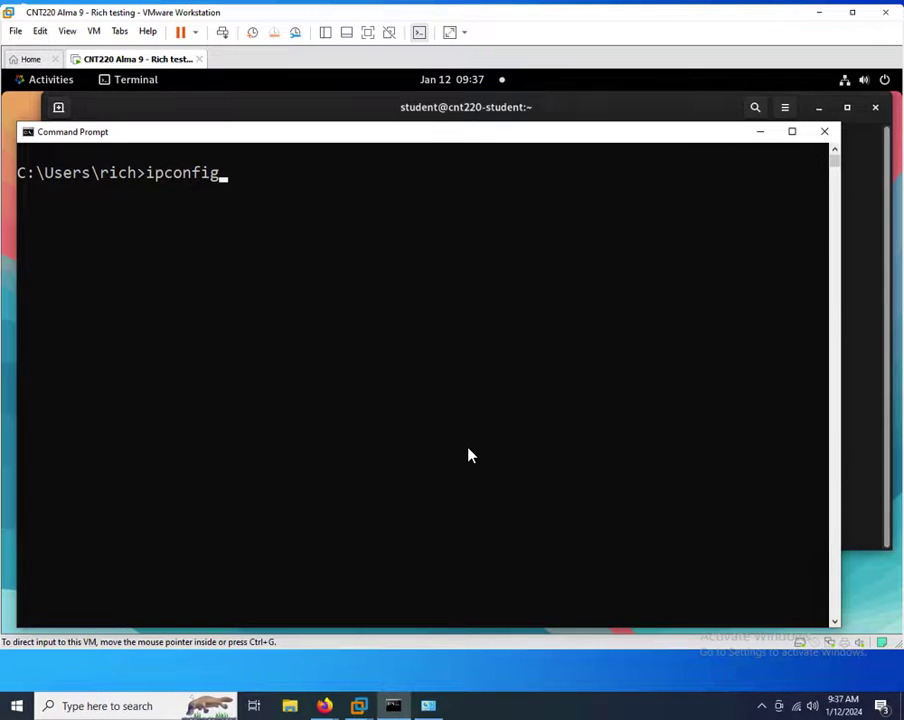
key(Return)
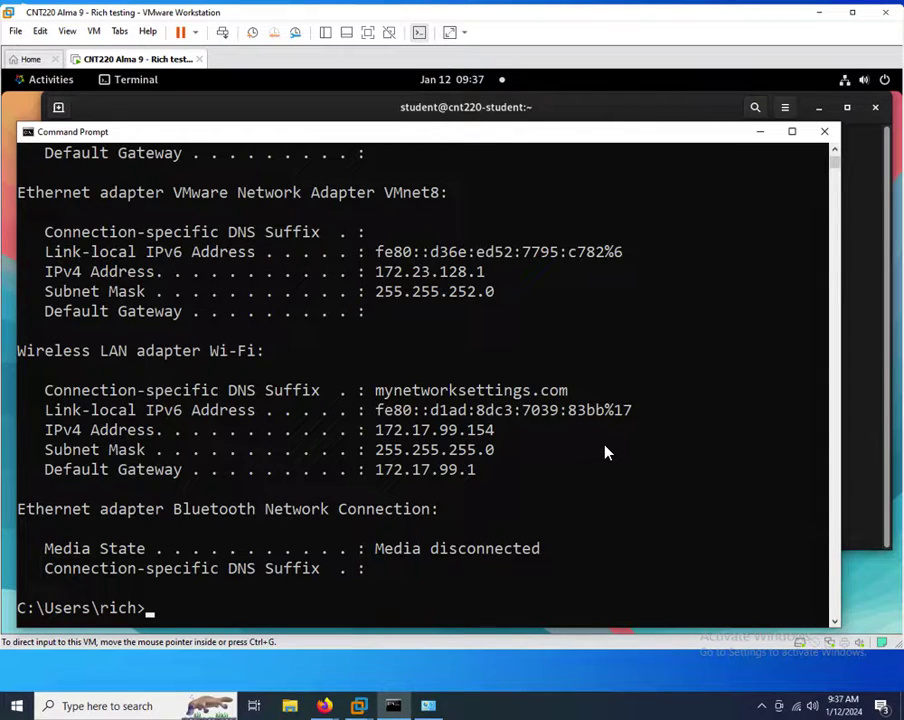
scroll(600, 448, down, 3)
scroll(600, 448, up, 4)
scroll(604, 452, up, 5)
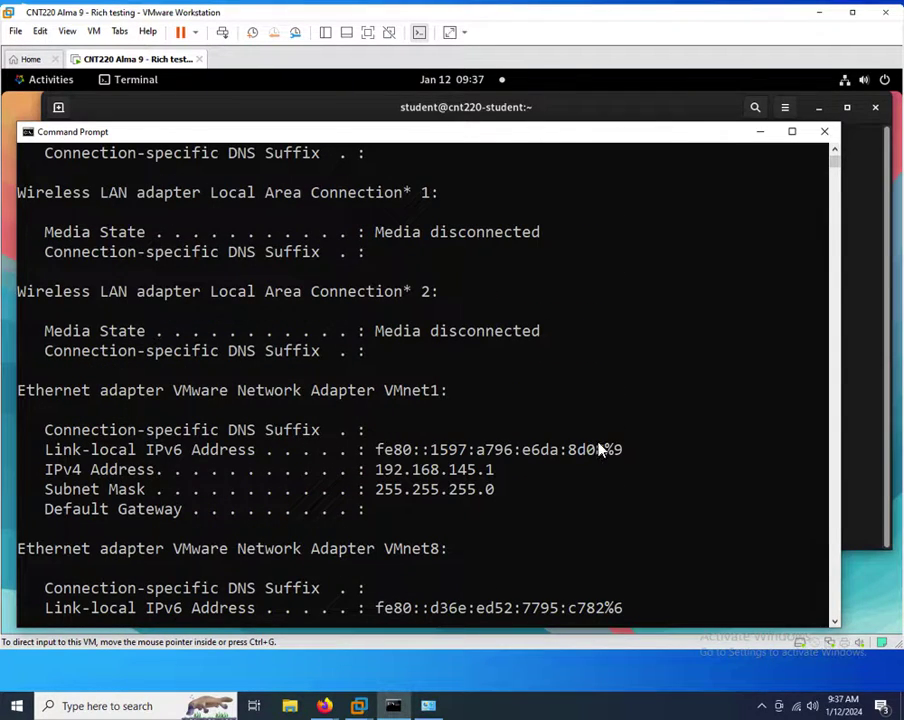
scroll(564, 436, down, 3)
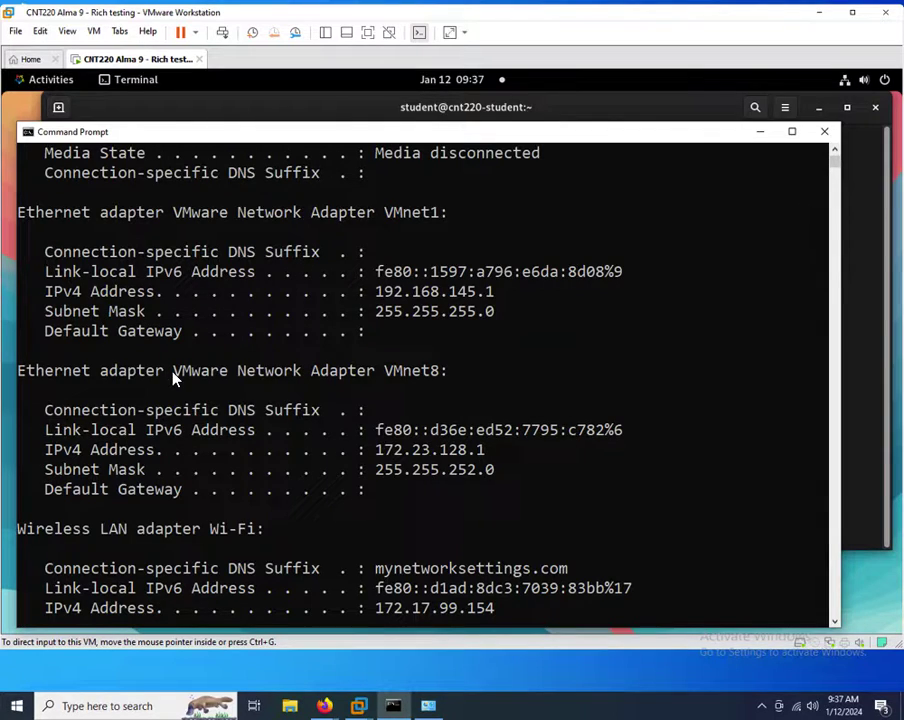
drag(173, 371, 392, 370)
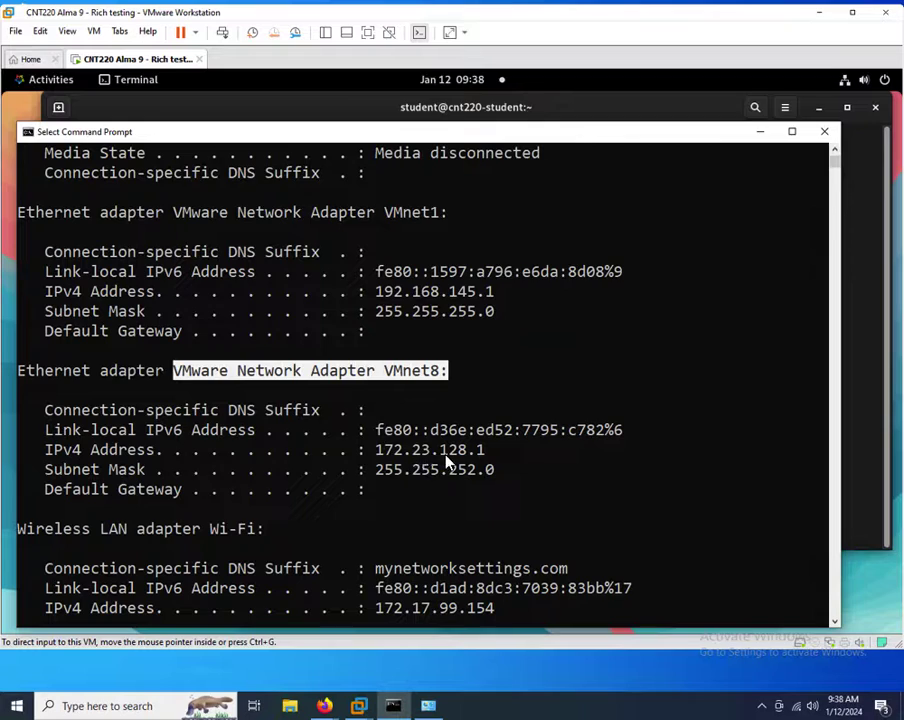
Switch to the AlmaLinux VM's terminal and list its network interfaces with ip addr.
click(594, 115)
text(ip addr)
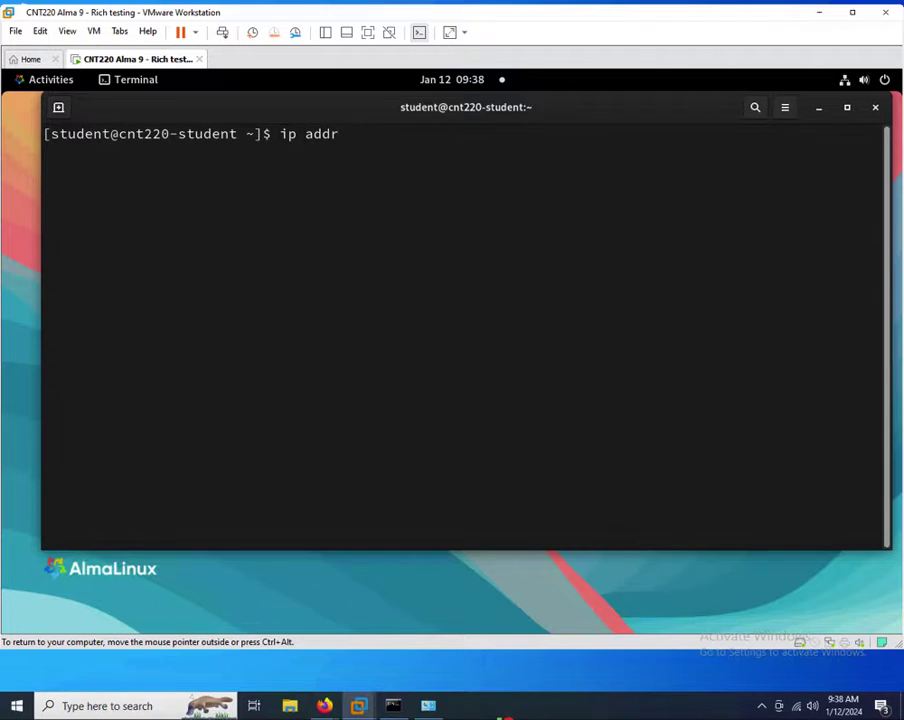
key(Return)
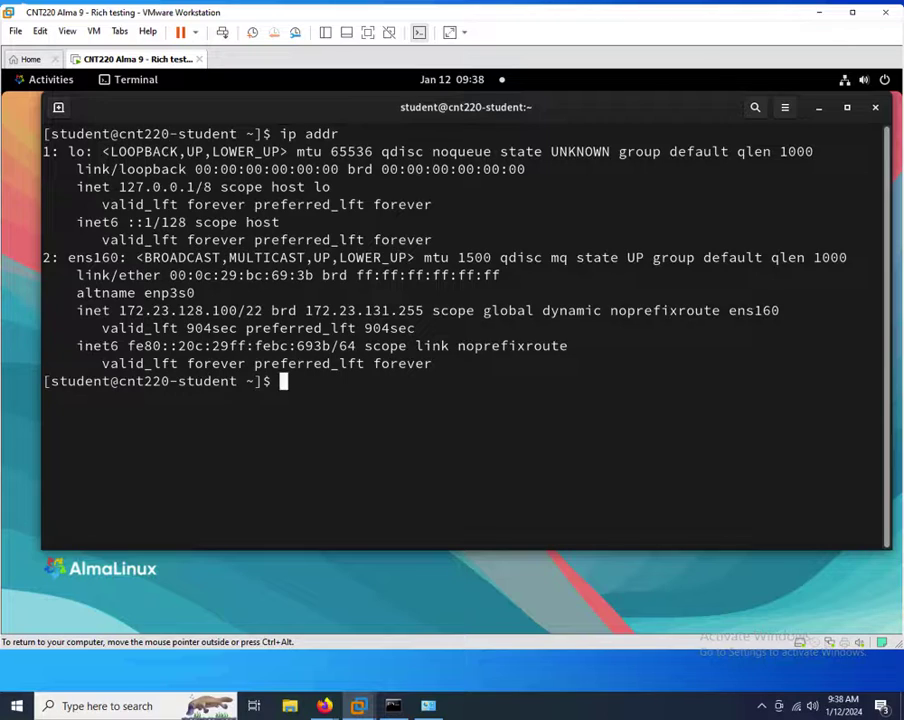
Ping the host's VMnet8 address 172.23.128.1 from the AlmaLinux terminal, and stop the ping after several replies.
text(ping 1)
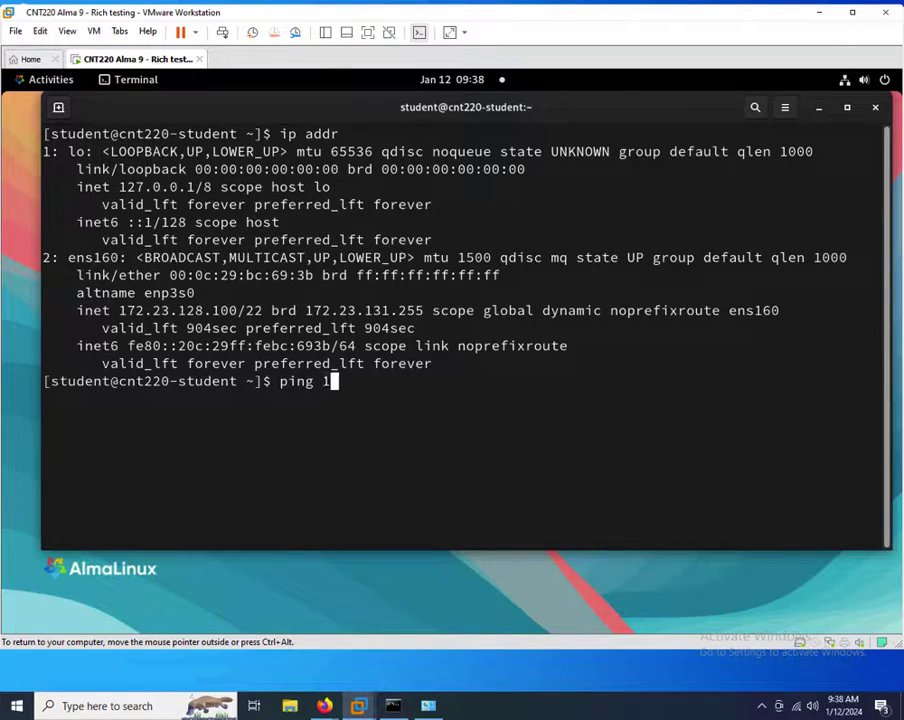
text(72.23.128.)
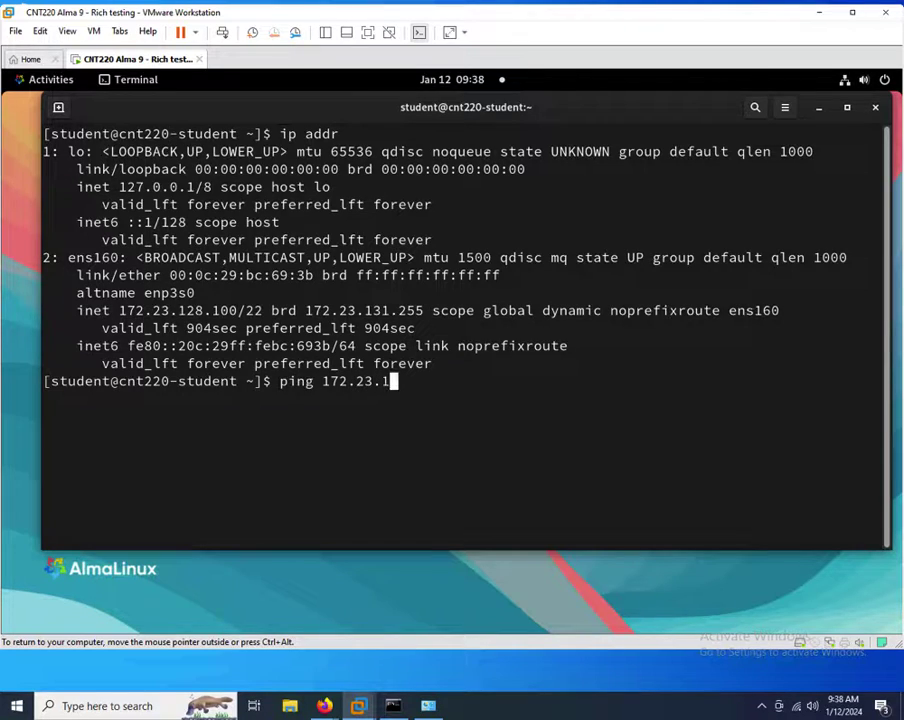
text(1)
key(Return)
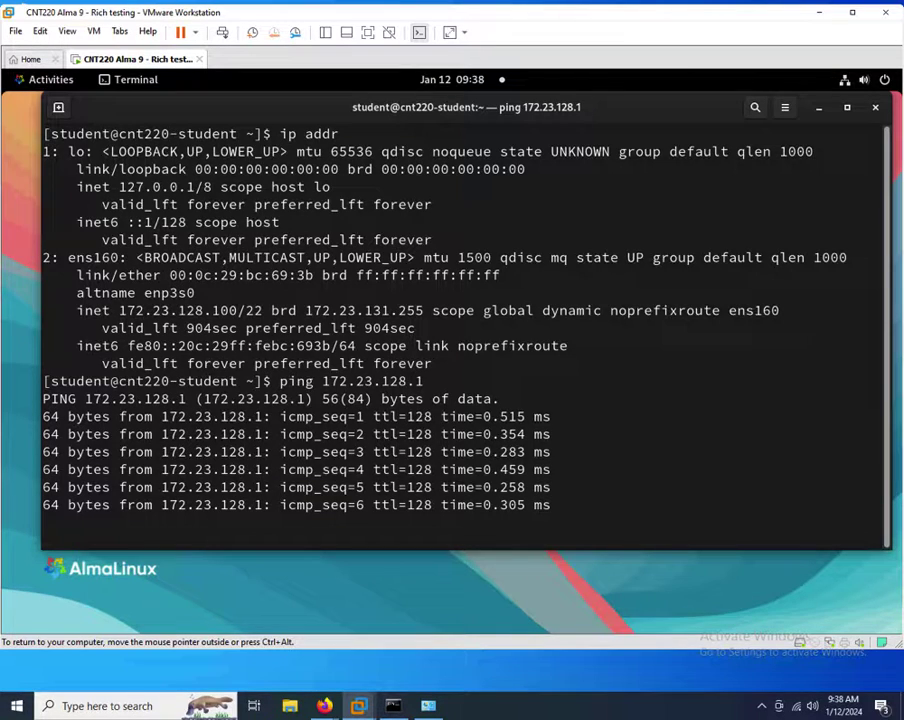
key(ctrl+c)
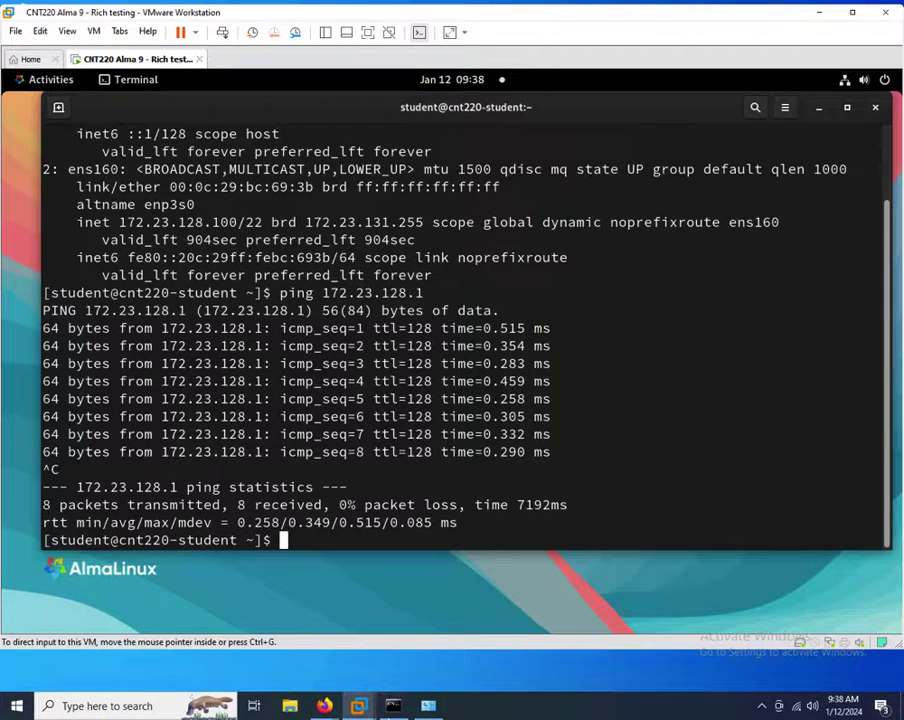
Ping the VM's address 172.23.128.100 from the Windows Command Prompt, checking the address in the AlmaLinux terminal.
click(394, 707)
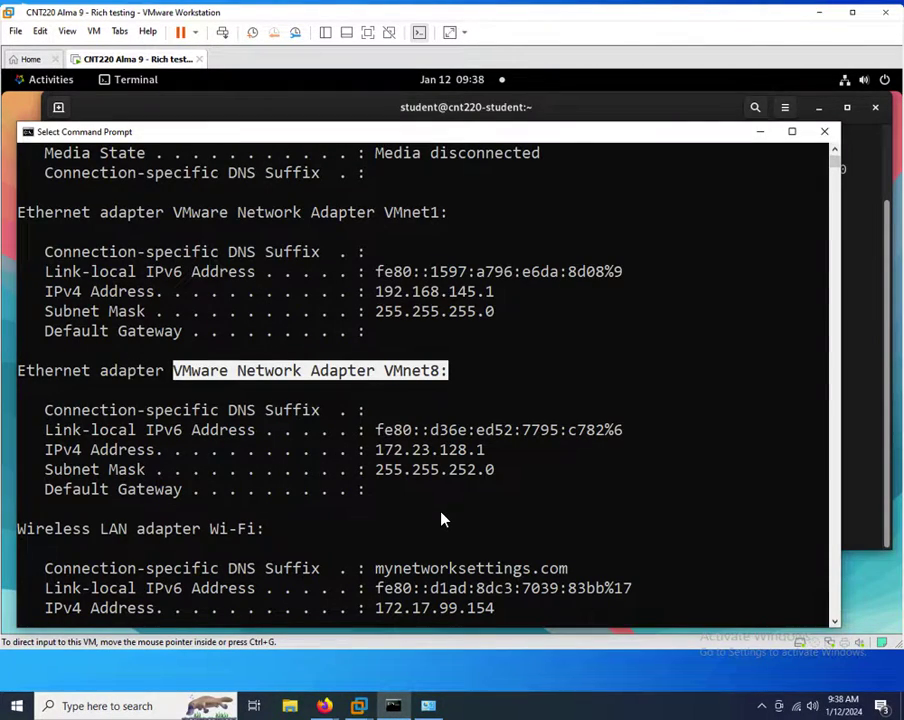
text(ping 172)
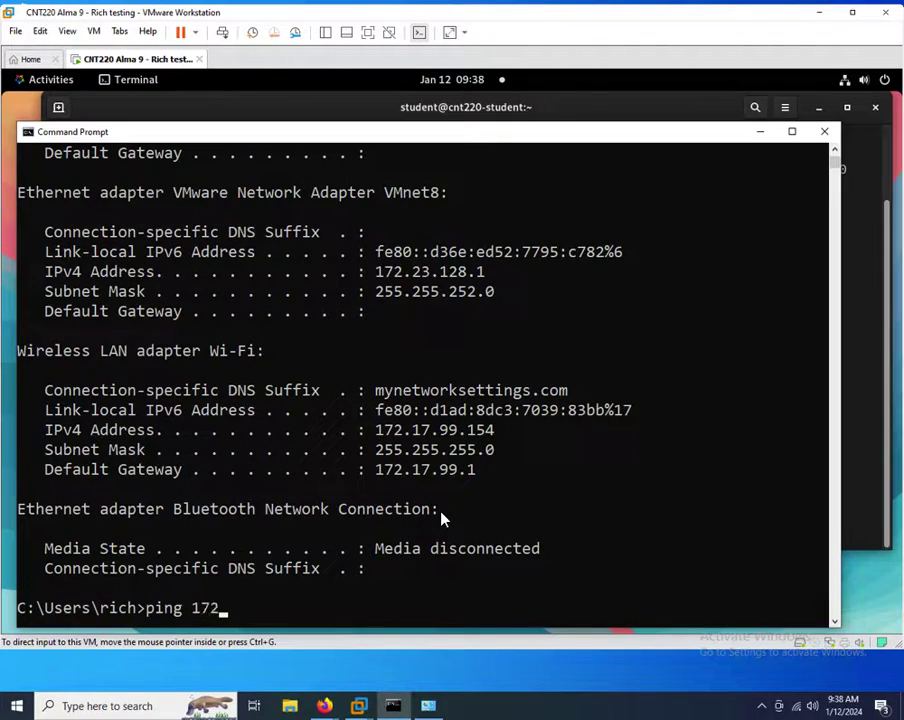
text(.23.128.)
click(560, 110)
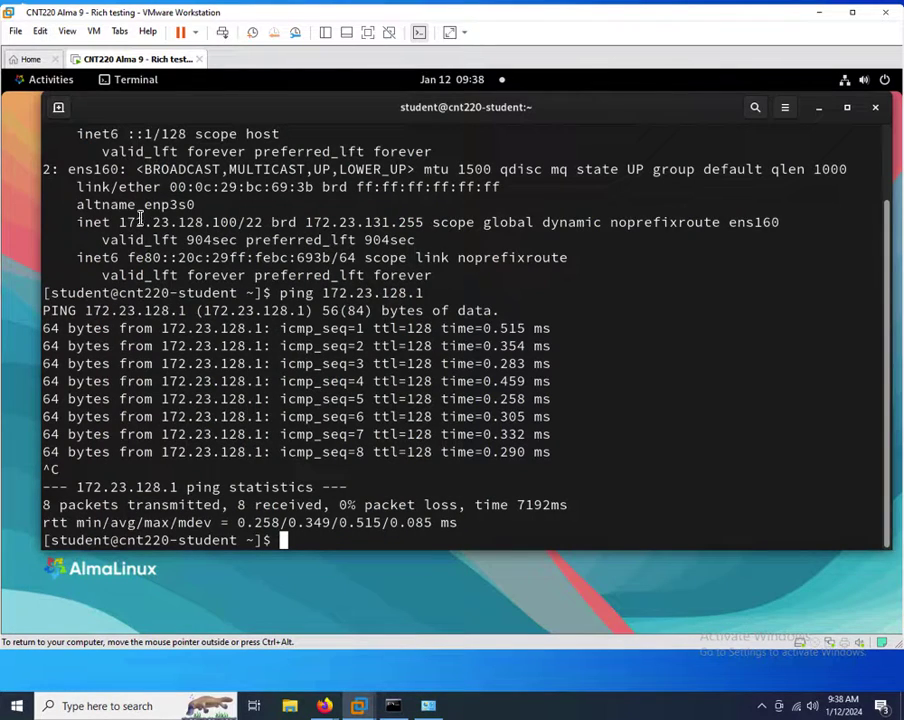
click(393, 707)
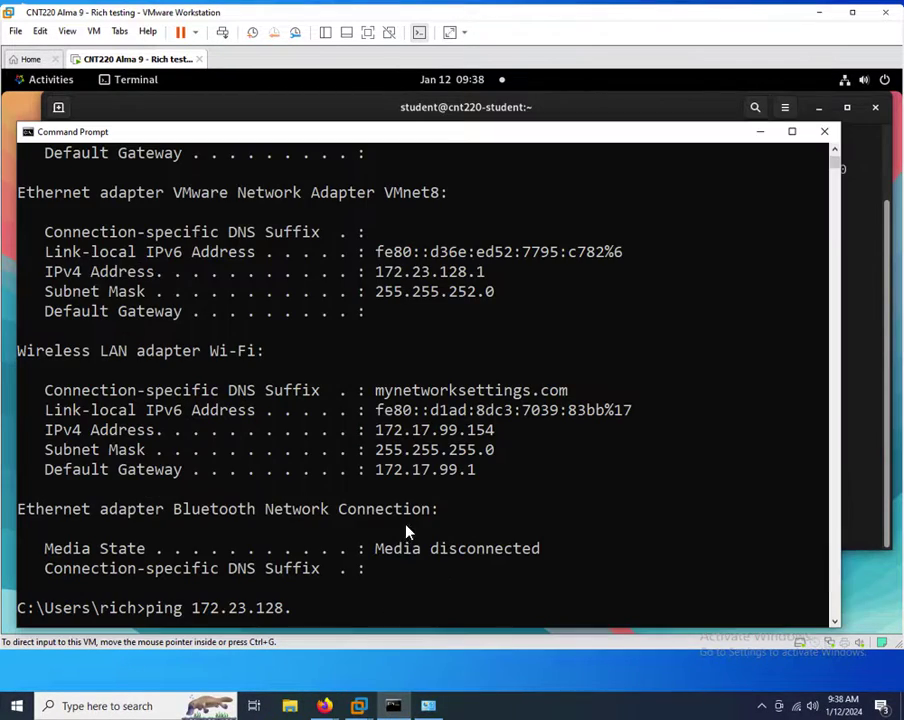
text(100)
key(Return)
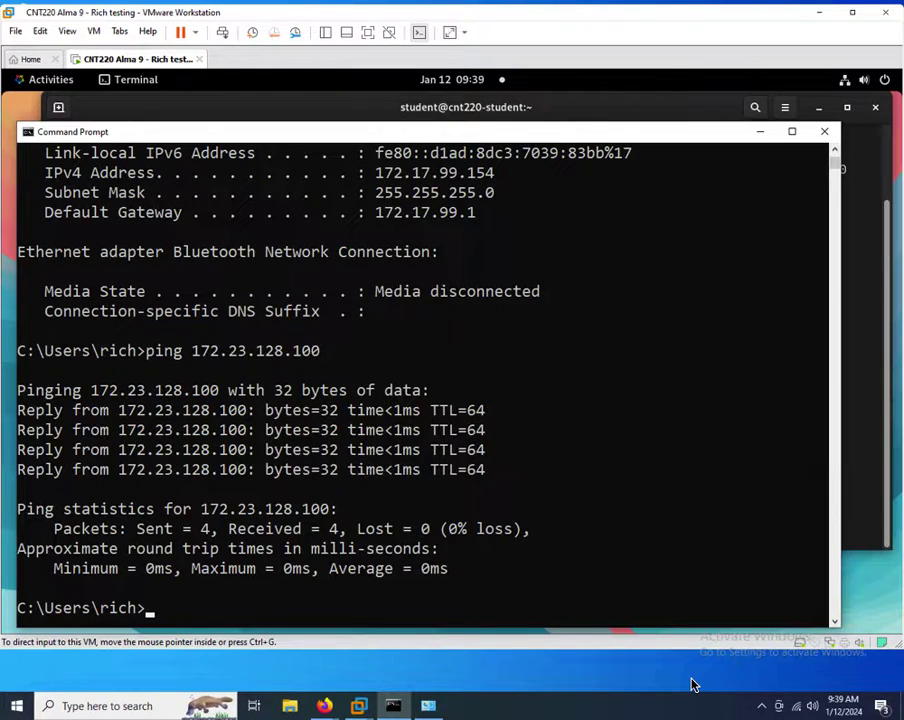
Open the Internet Protocol Version 4 properties of VMware Network Adapter VMnet8 from the Windows network adapter options.
right_click(797, 708)
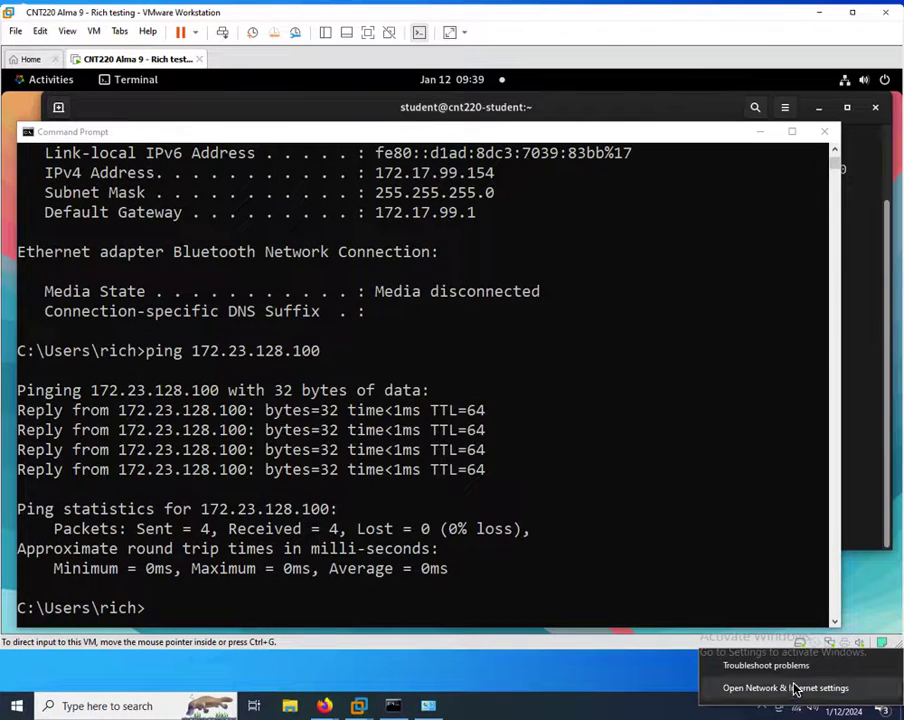
click(795, 689)
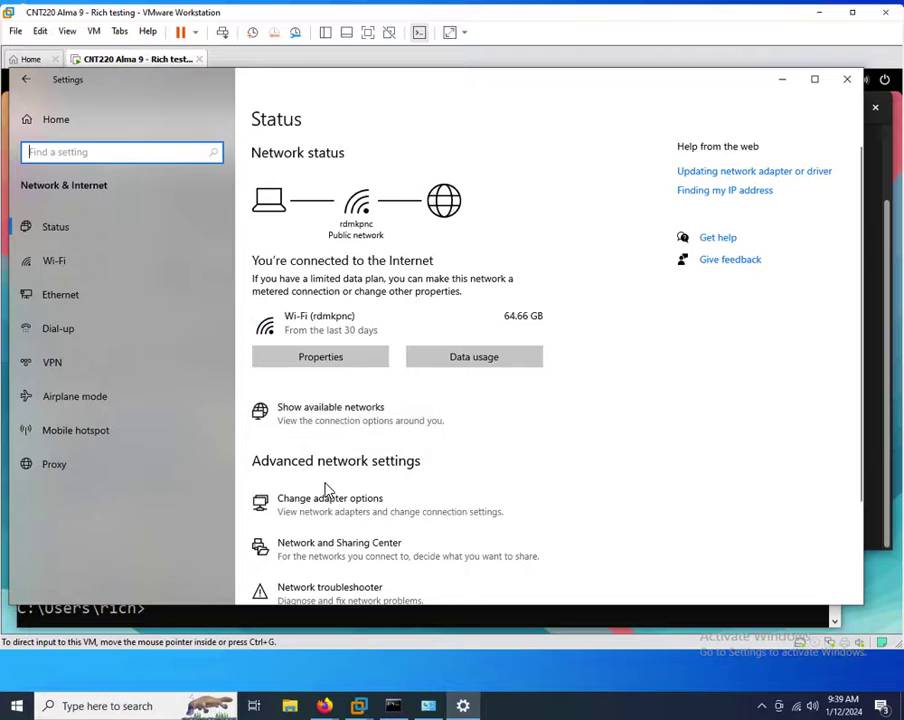
click(329, 502)
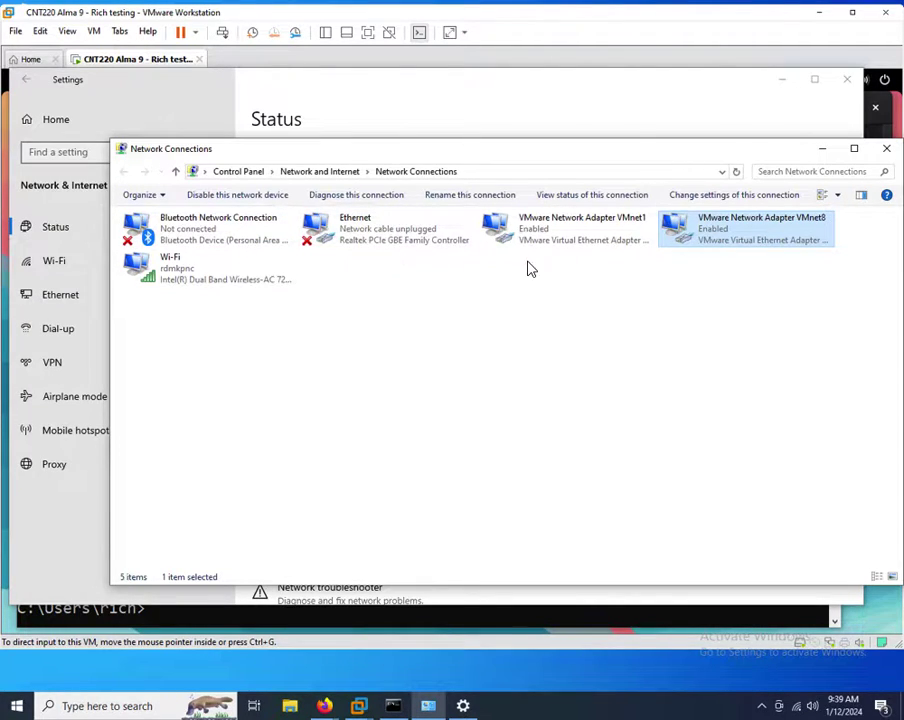
right_click(715, 224)
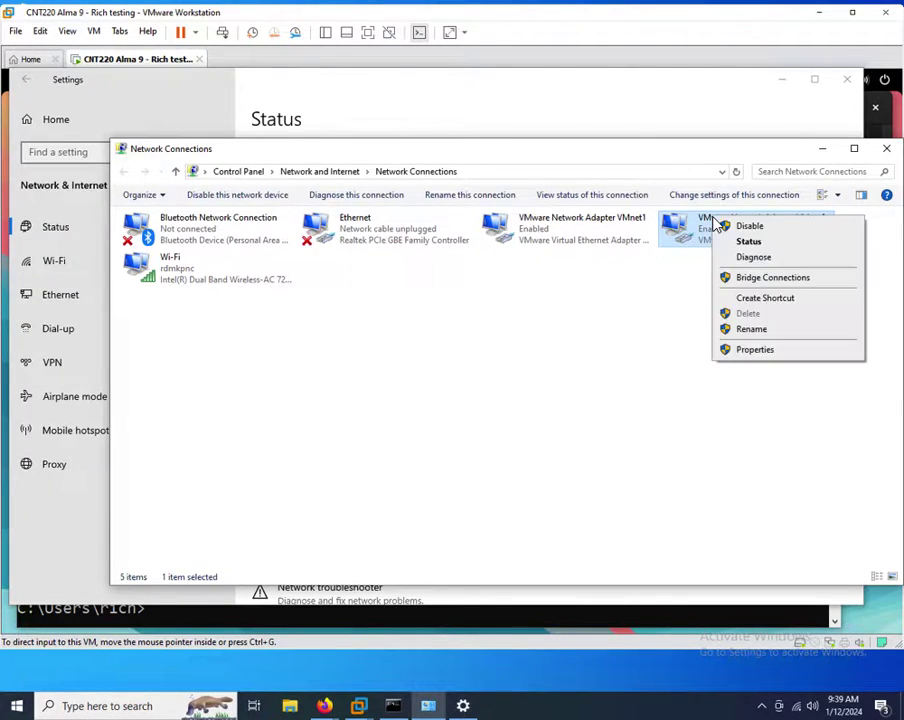
click(752, 350)
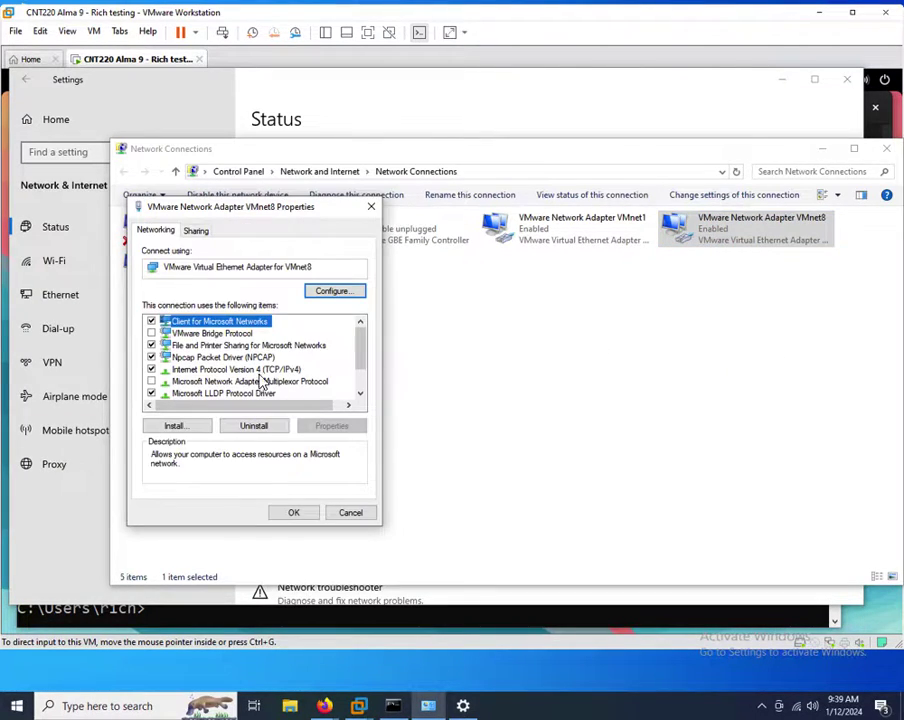
click(236, 369)
click(325, 426)
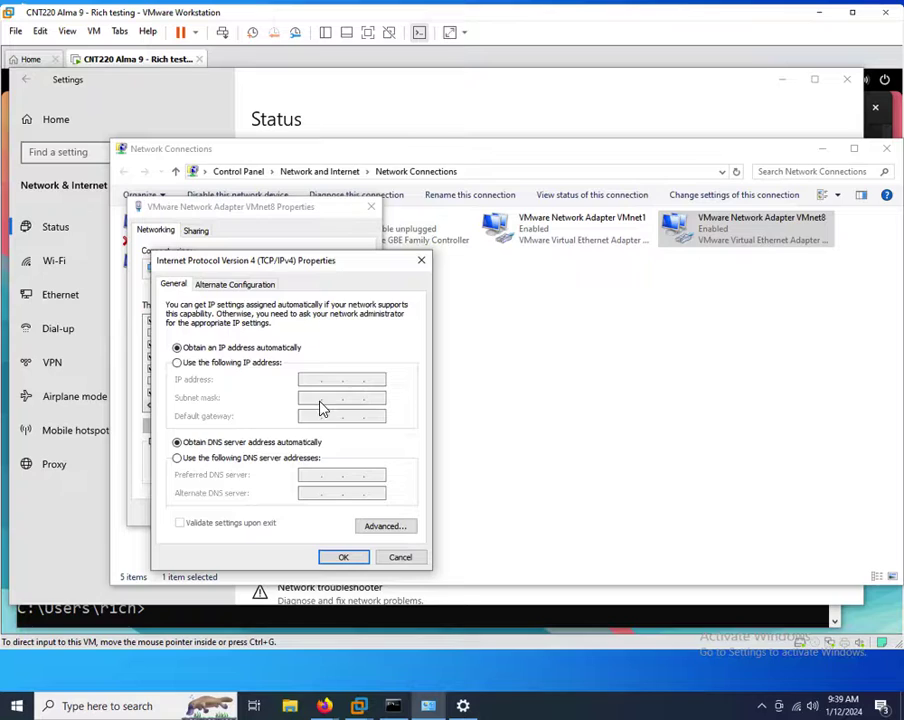
Assign VMnet8 the static IP address 192.168.25.1 with subnet mask 255.255.255.0 and accept the IPv4 settings.
click(188, 363)
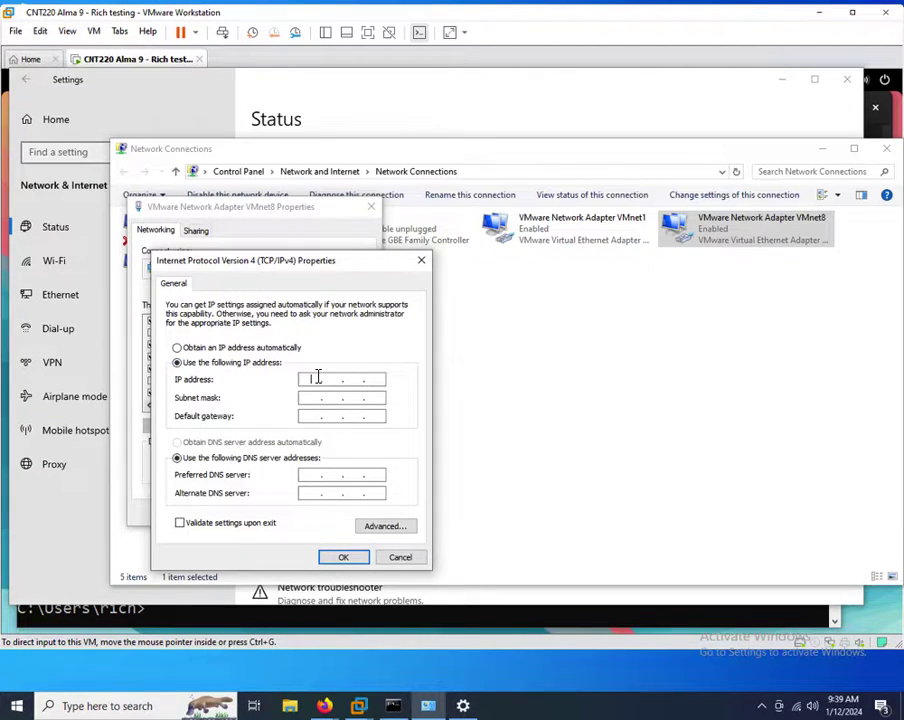
text(192 . 168 . 25 . 1)
click(312, 398)
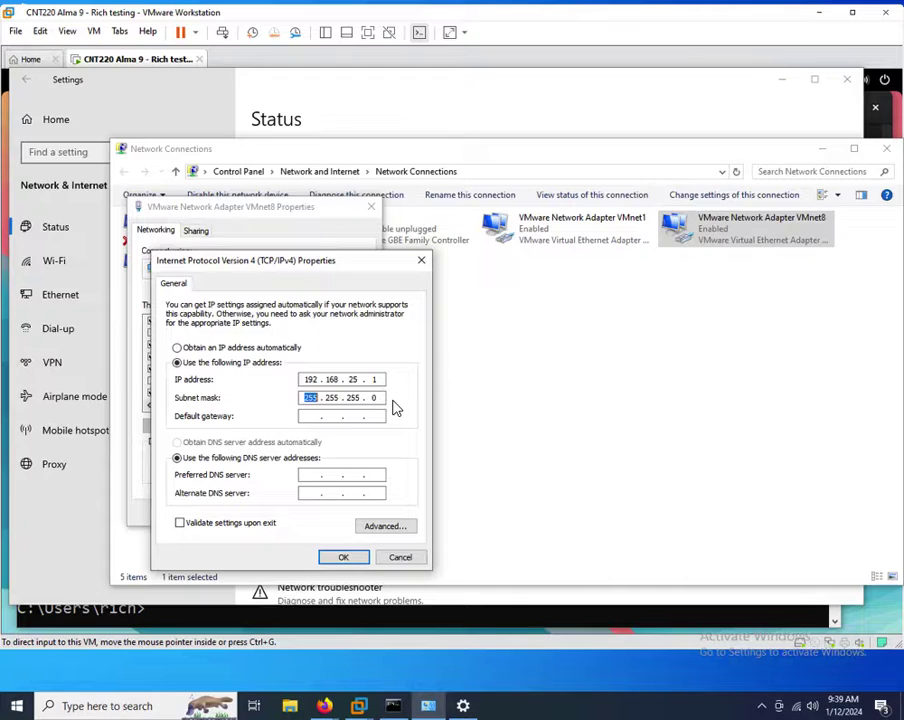
click(343, 559)
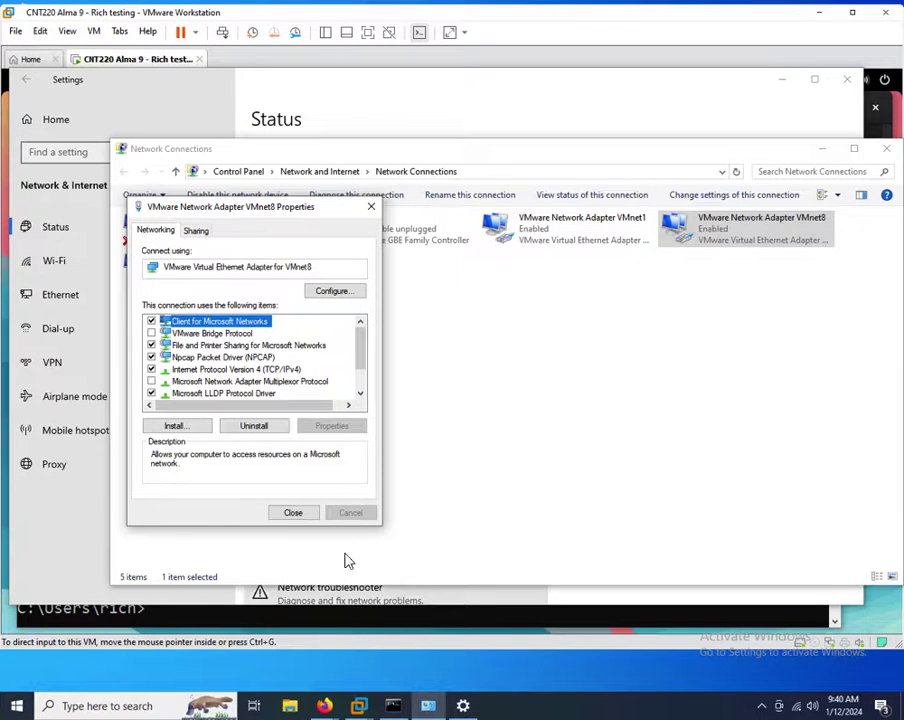
Run ipconfig in the Windows Command Prompt to check VMnet8's IPv4 address.
click(394, 614)
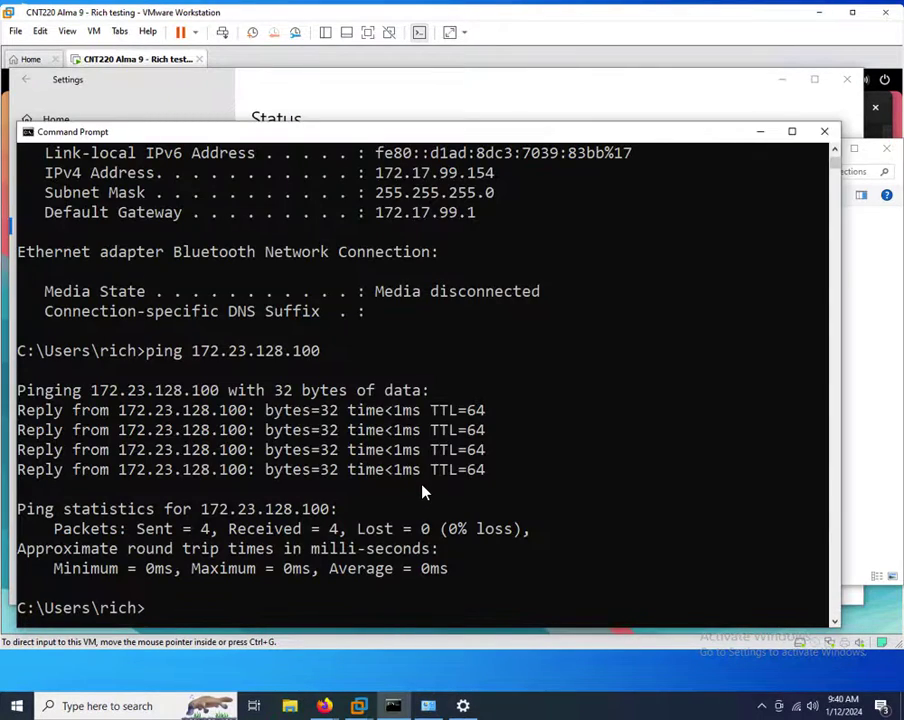
text(ipconfig)
key(Return)
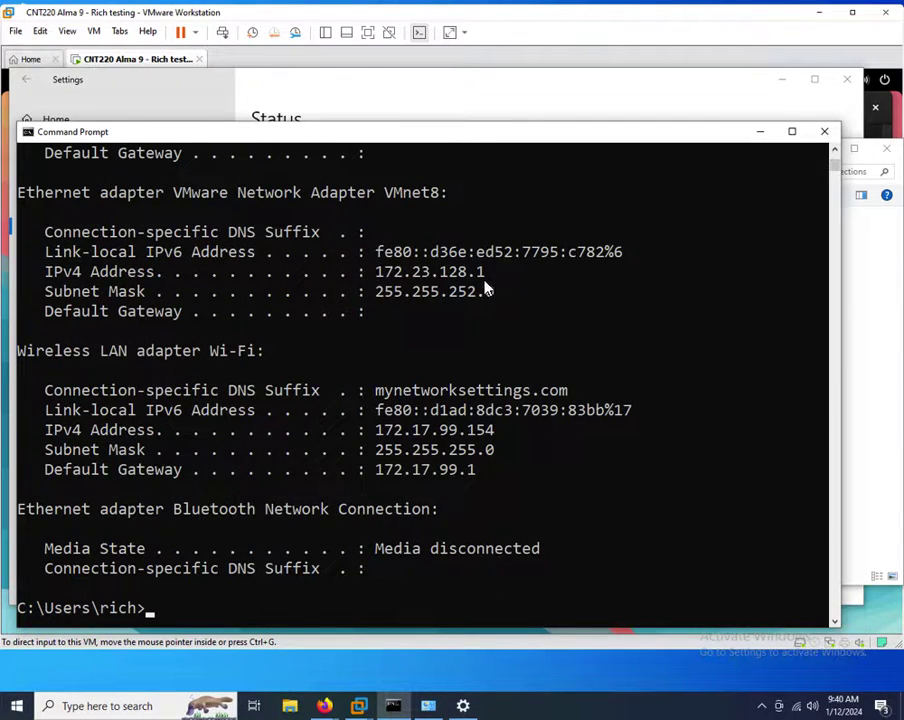
Close the VMnet8 adapter properties to apply the new address, and rerun ipconfig until the adapter's IPv4 details are listed.
click(885, 424)
click(309, 513)
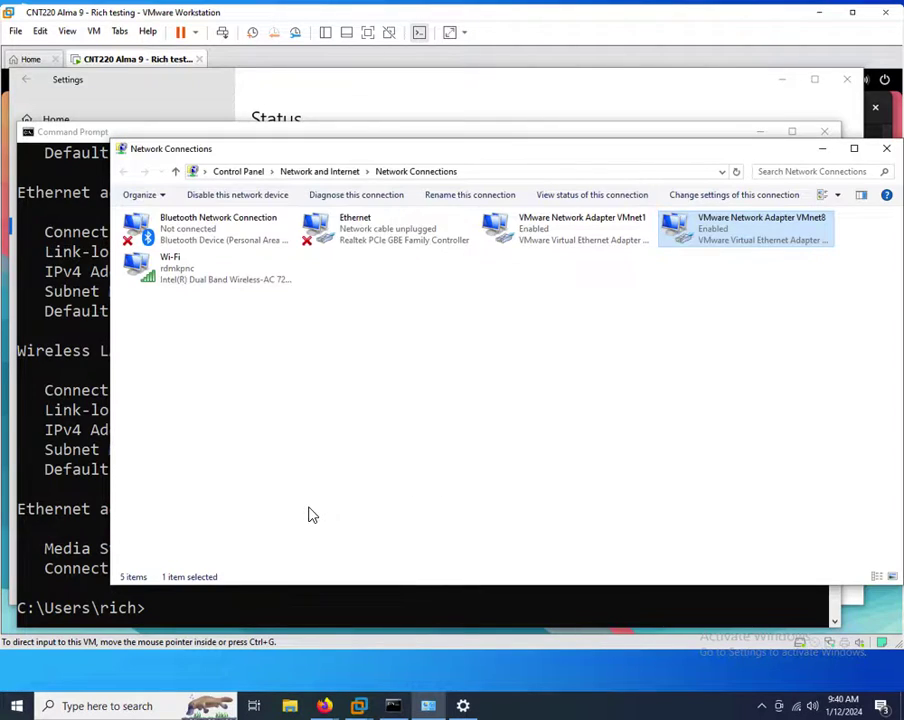
click(106, 136)
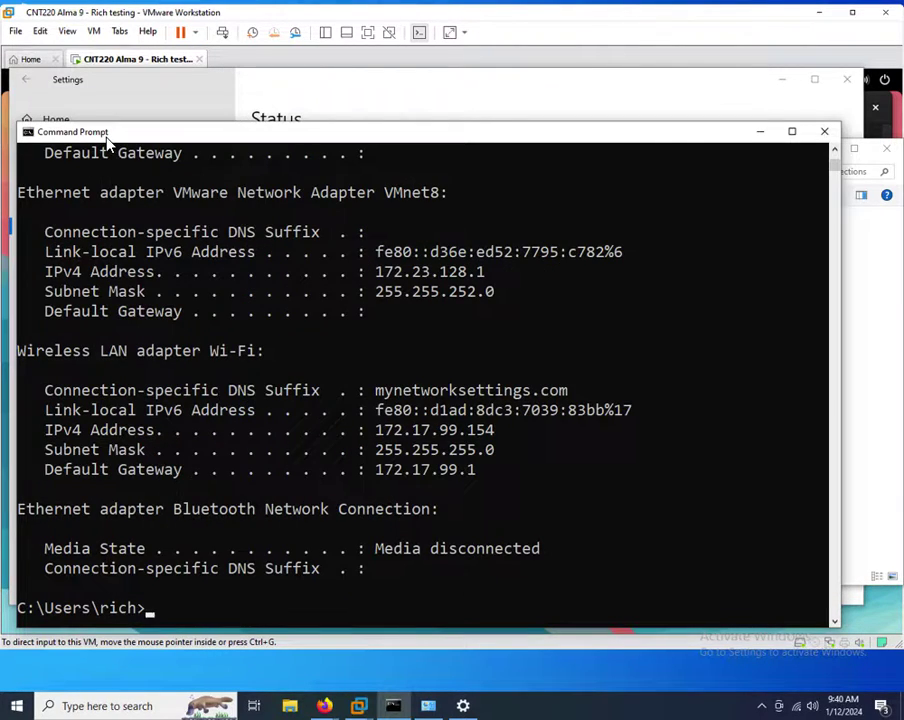
text(ipconfig)
key(Return)
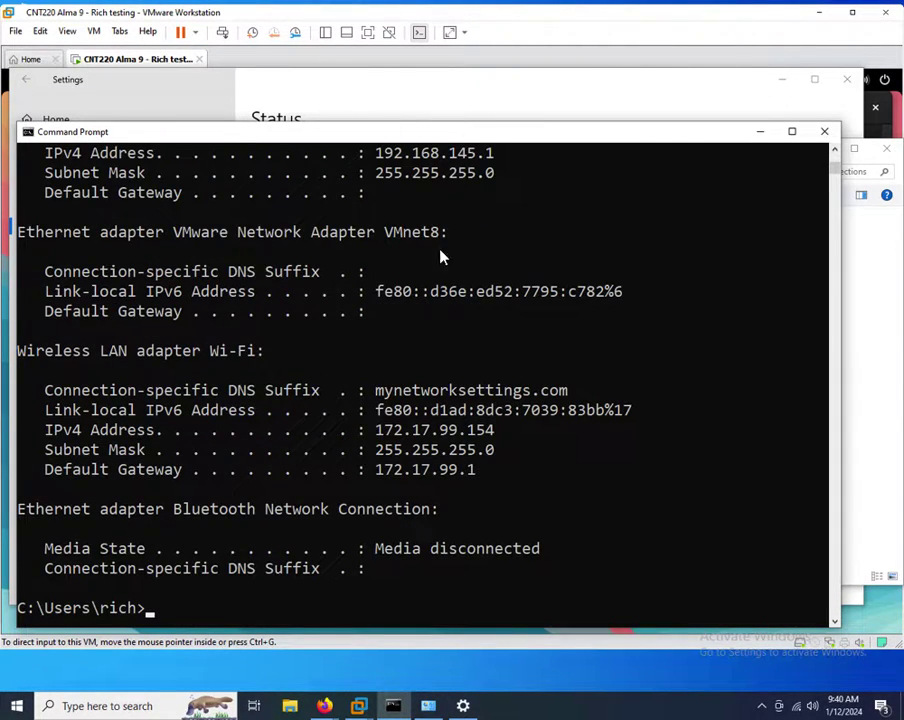
key(Up)
key(Return)
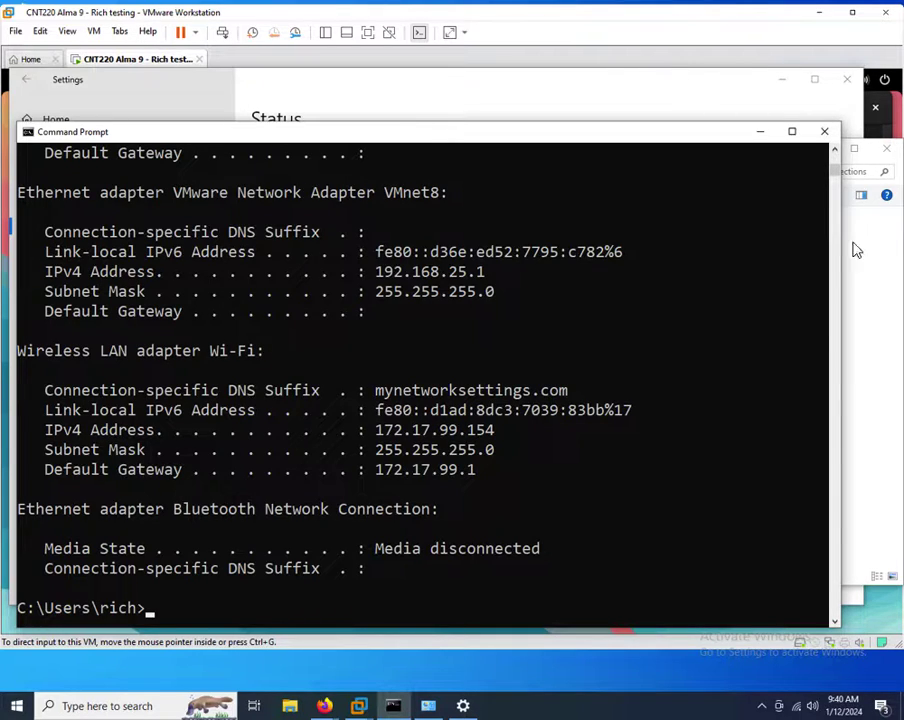
Clear the Windows network windows out of the way and open the IPv4 settings of the AlmaLinux VM's wired connection.
click(871, 390)
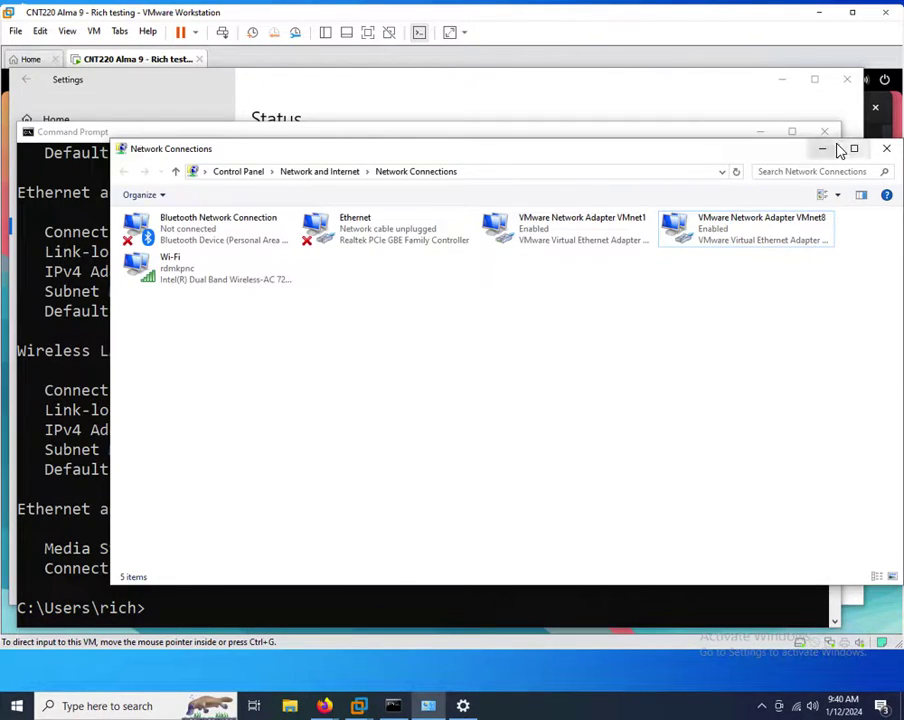
click(823, 149)
click(881, 154)
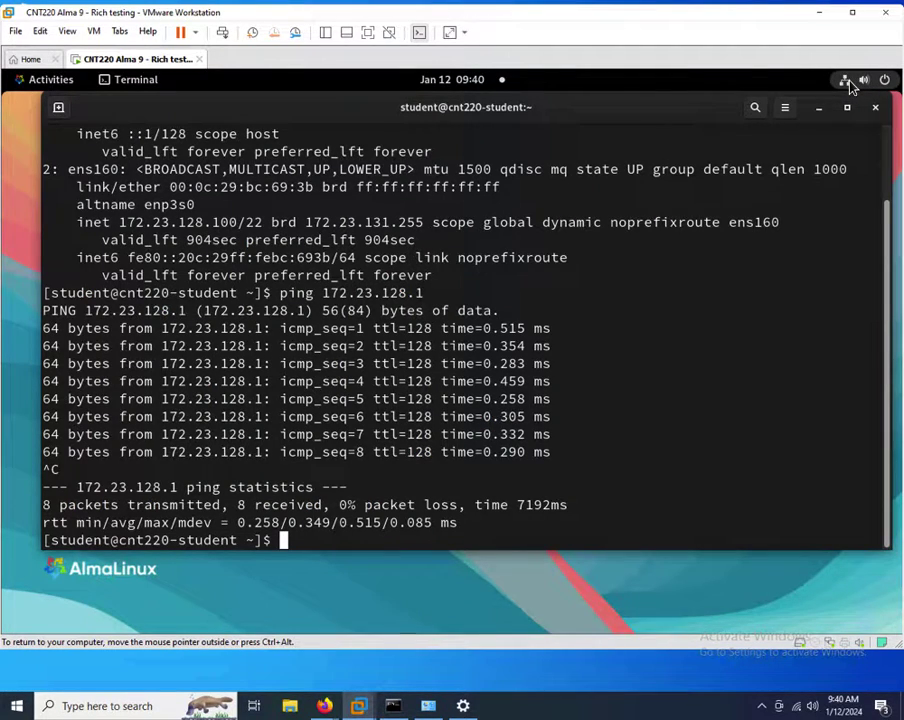
click(850, 83)
click(778, 162)
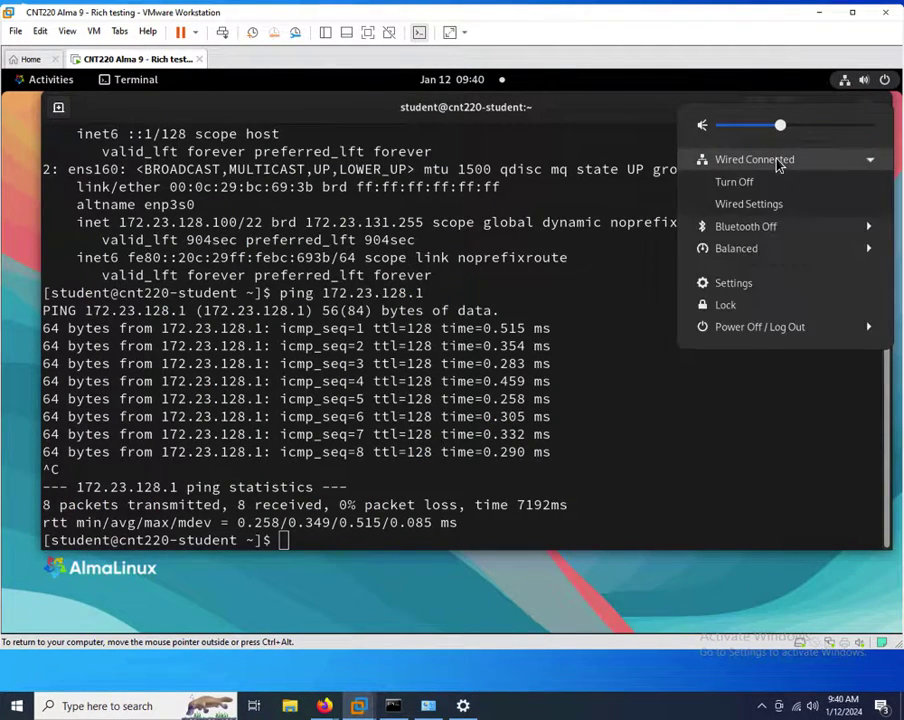
click(768, 203)
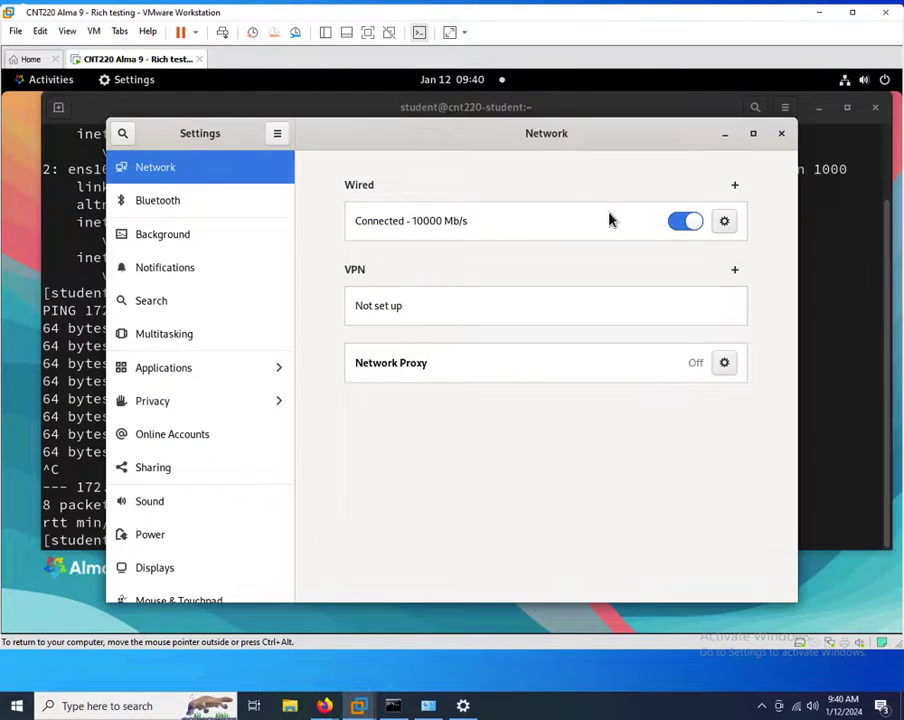
click(724, 221)
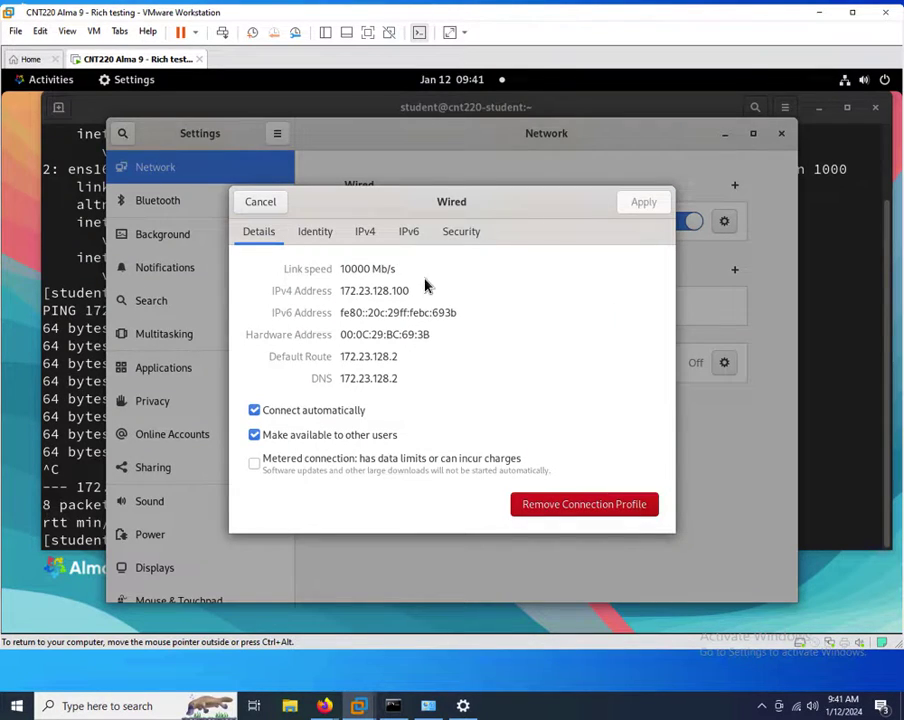
click(371, 236)
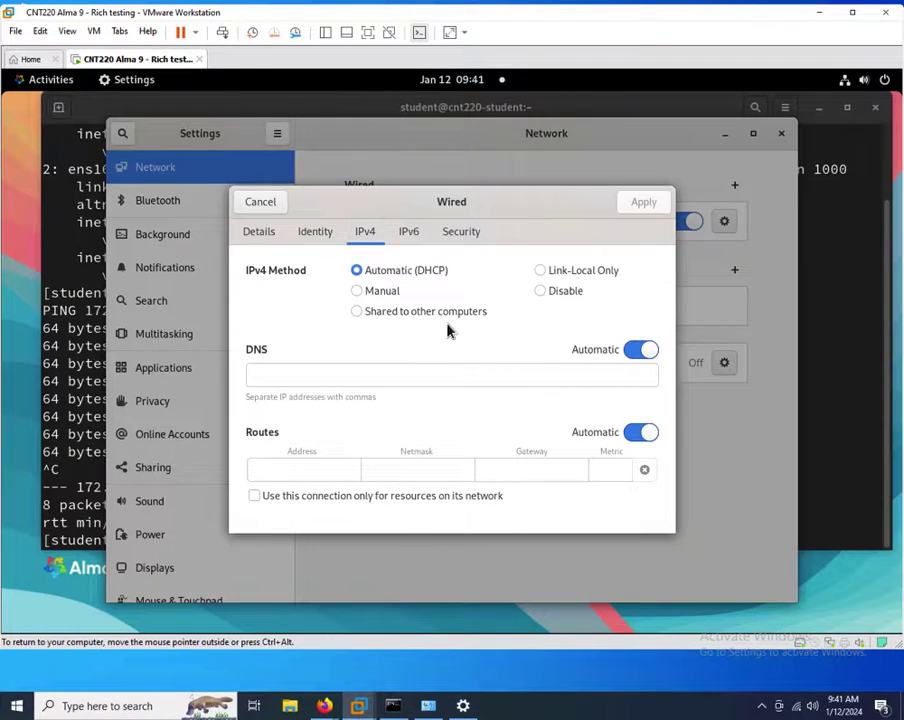
Switch the wired connection's IPv4 method to Manual with address 192.168.25.2 and netmask 24, leave the gateway empty, and apply.
click(356, 291)
click(312, 381)
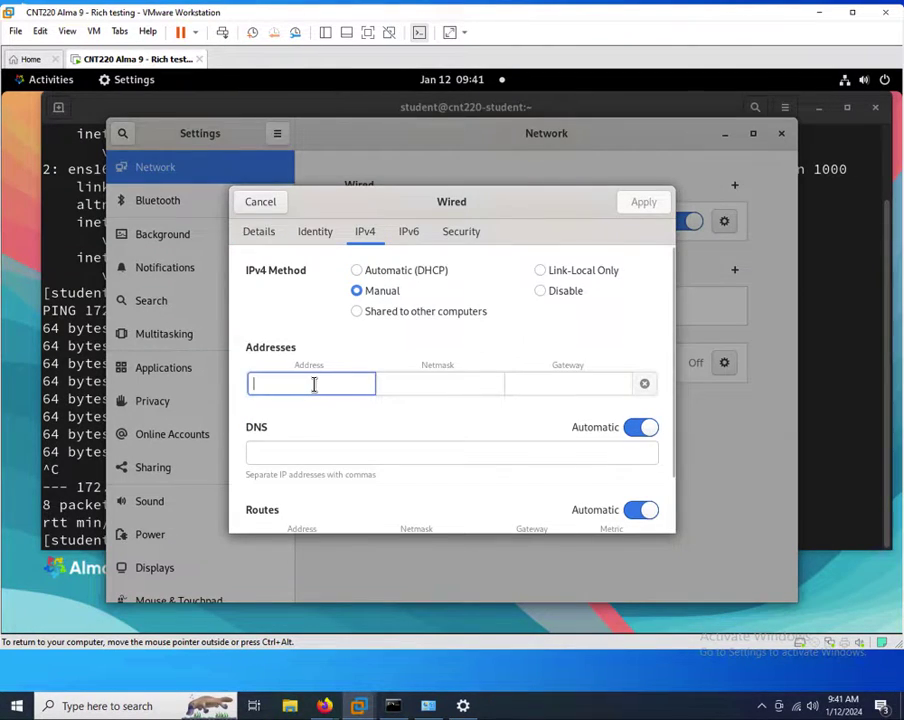
text(192.1)
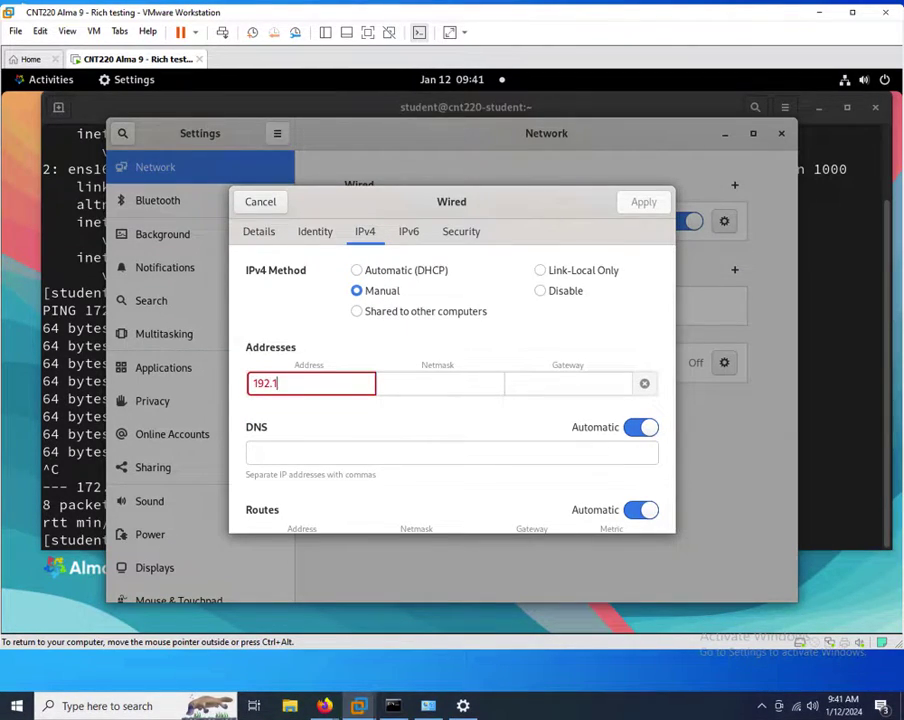
text(68.25.2)
click(412, 382)
text(24)
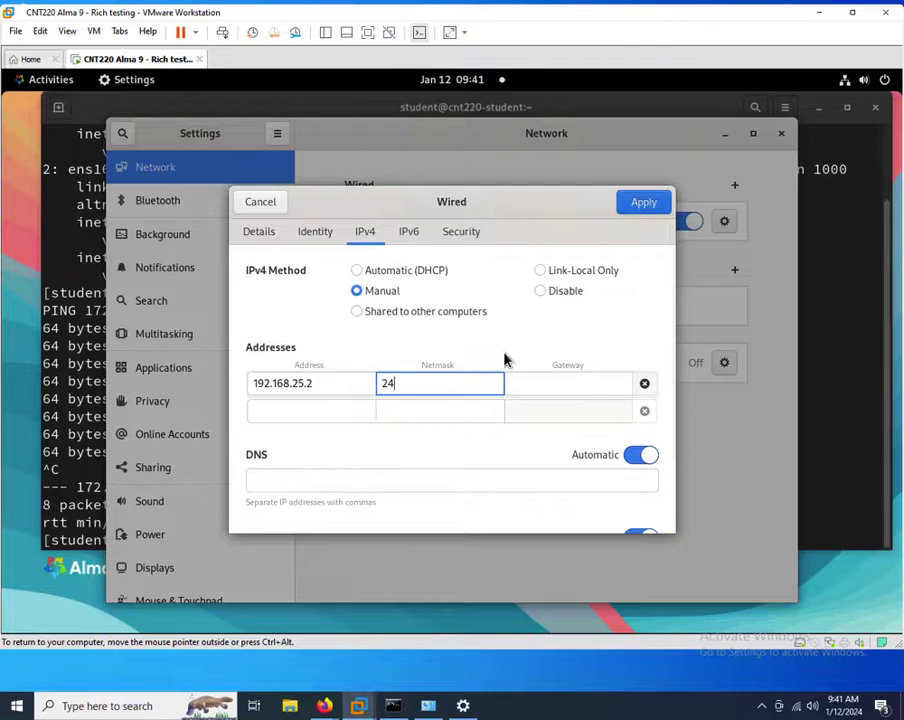
click(568, 383)
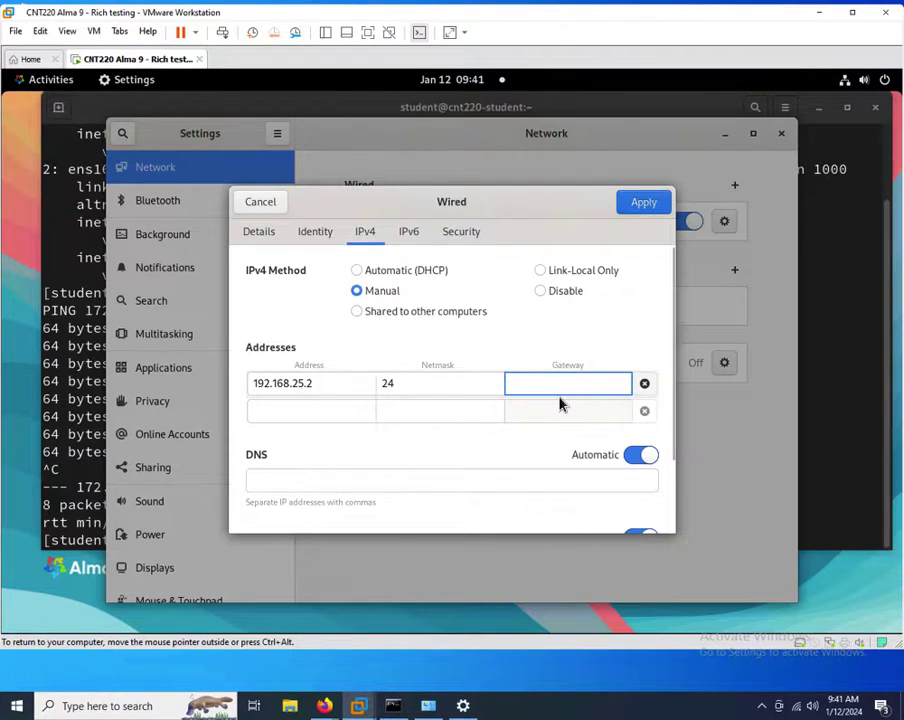
click(640, 202)
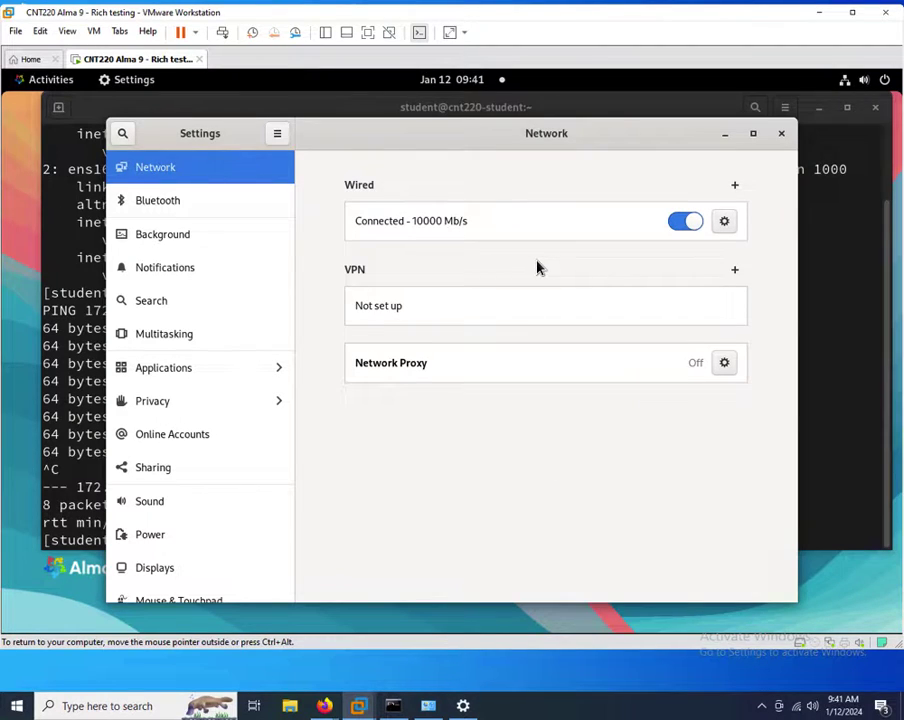
Check the VM's IPv4 address in the wired connection details and by running ip addr in the Linux terminal.
click(721, 227)
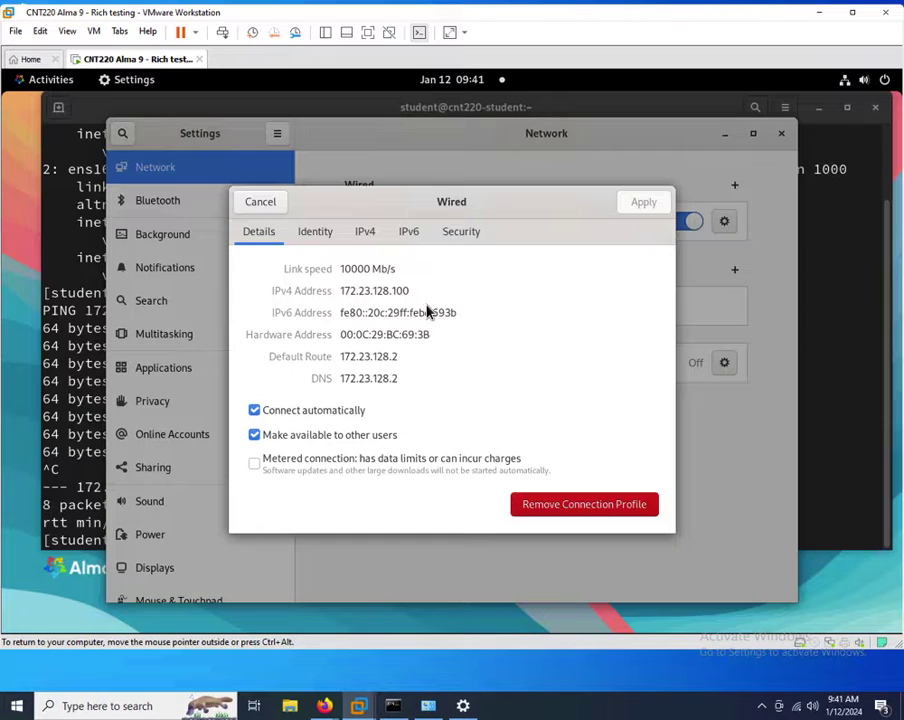
click(110, 116)
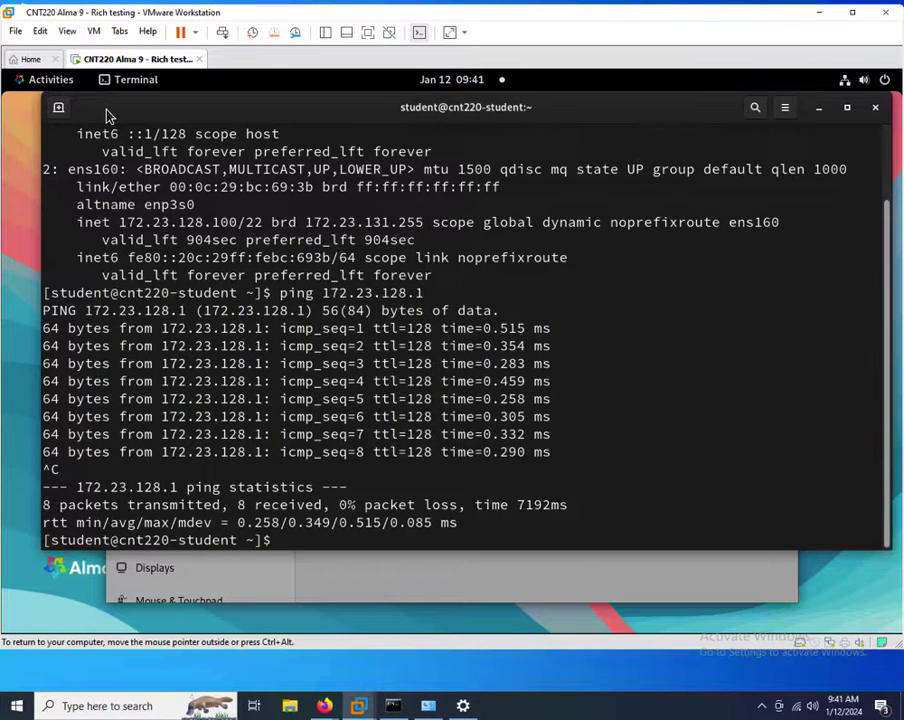
text(ip addr)
key(Return)
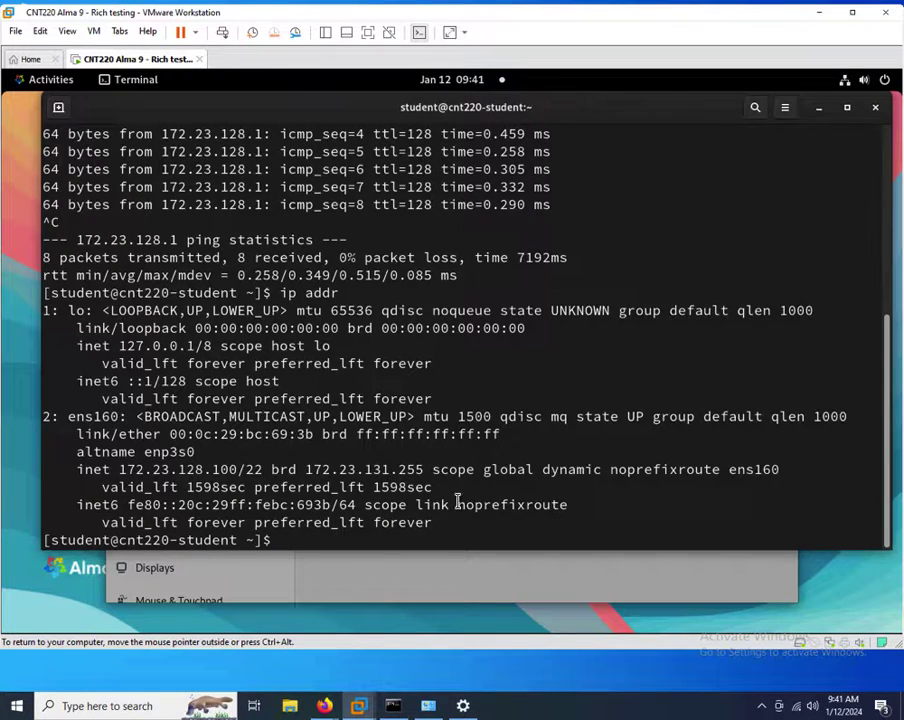
Turn the VM's wired connection off and back on to load the manual address, and review its connection details.
click(765, 587)
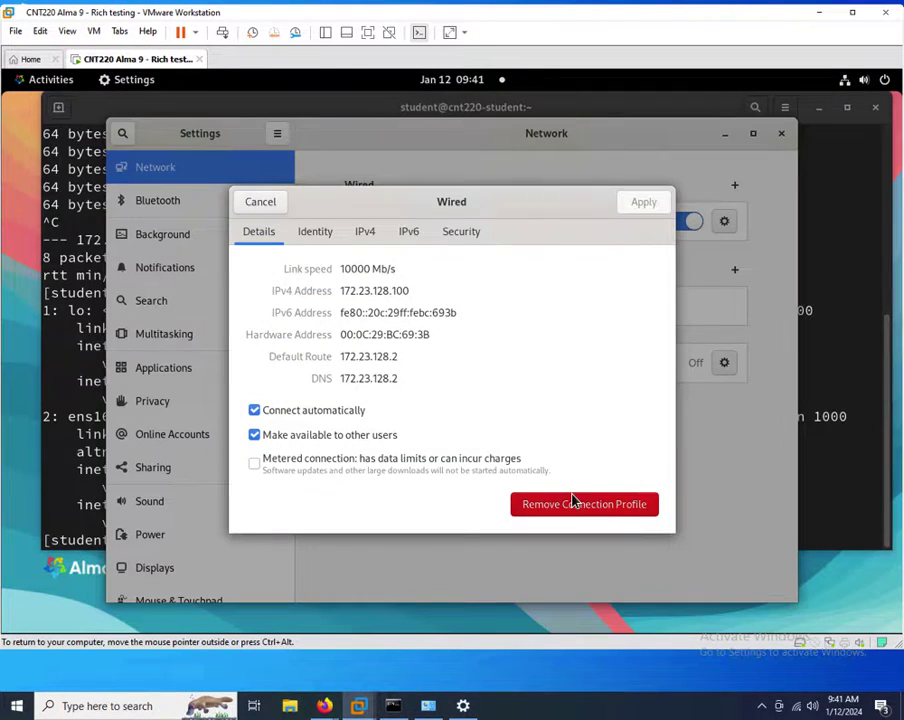
click(267, 207)
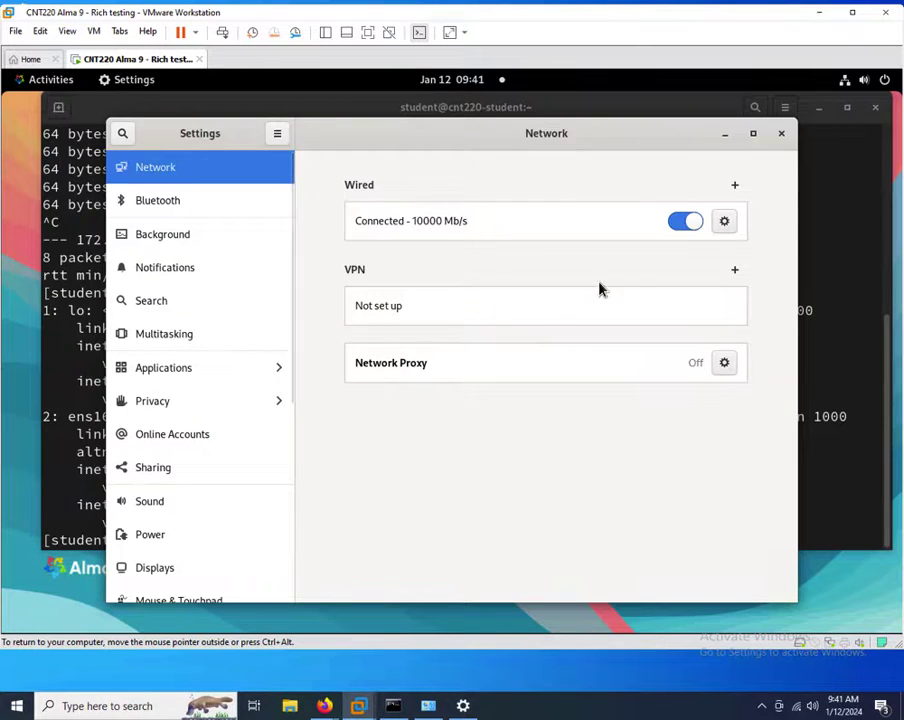
click(680, 226)
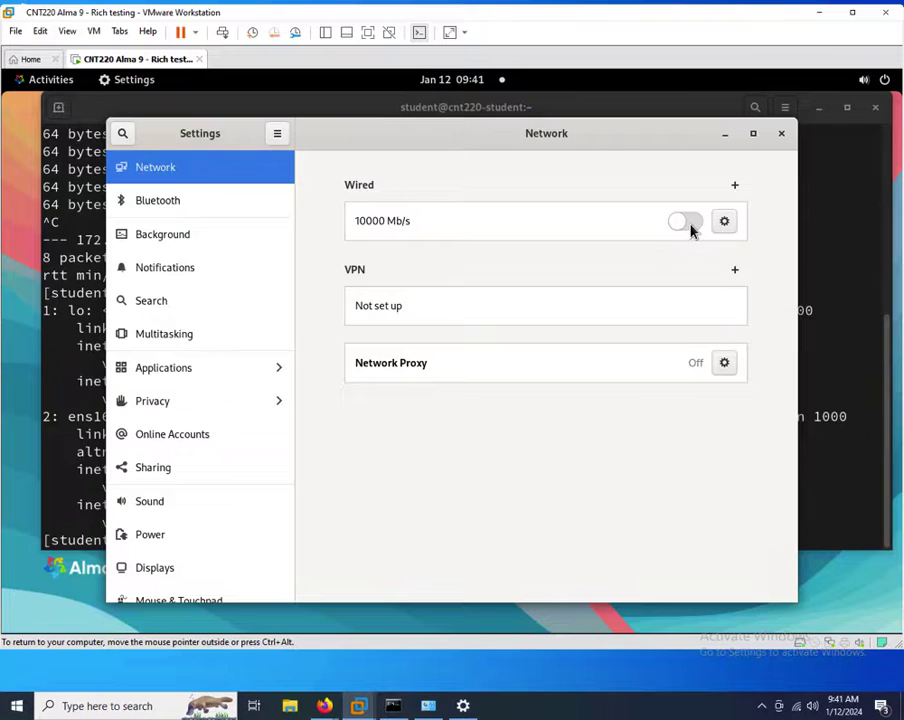
click(688, 226)
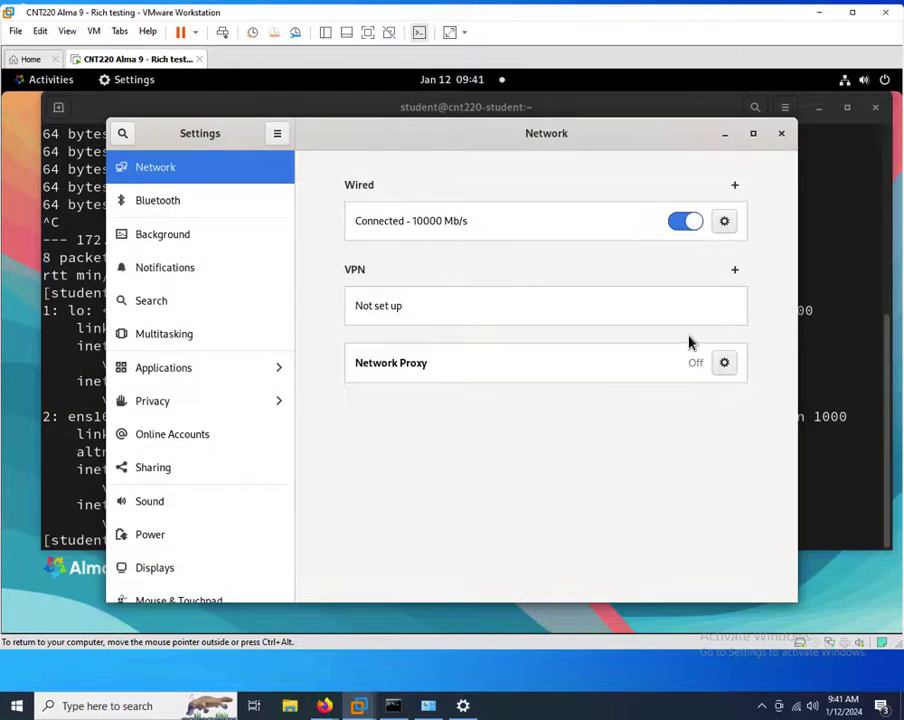
click(724, 224)
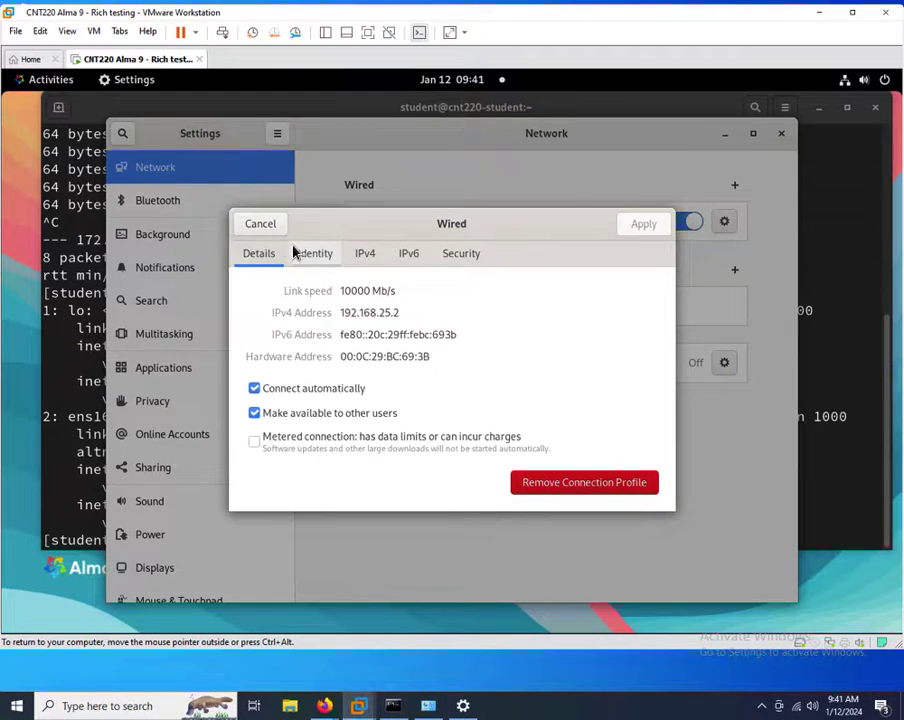
click(270, 225)
Run ip addr in the Linux terminal, ping the Windows host at 192.168.25.1, and stop the ping after a few replies.
click(143, 112)
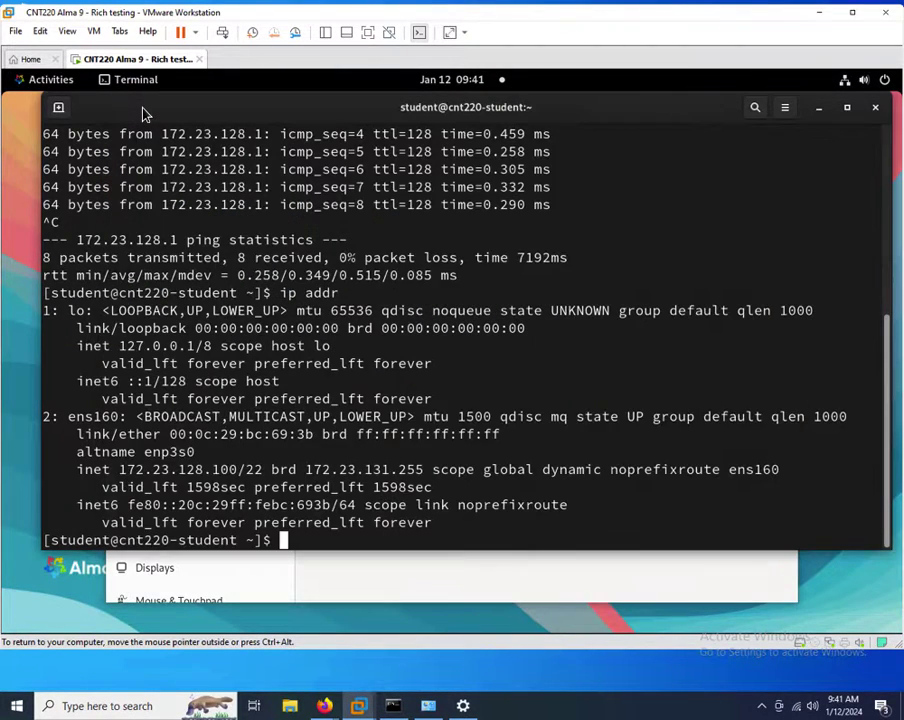
text(ip addr)
key(Return)
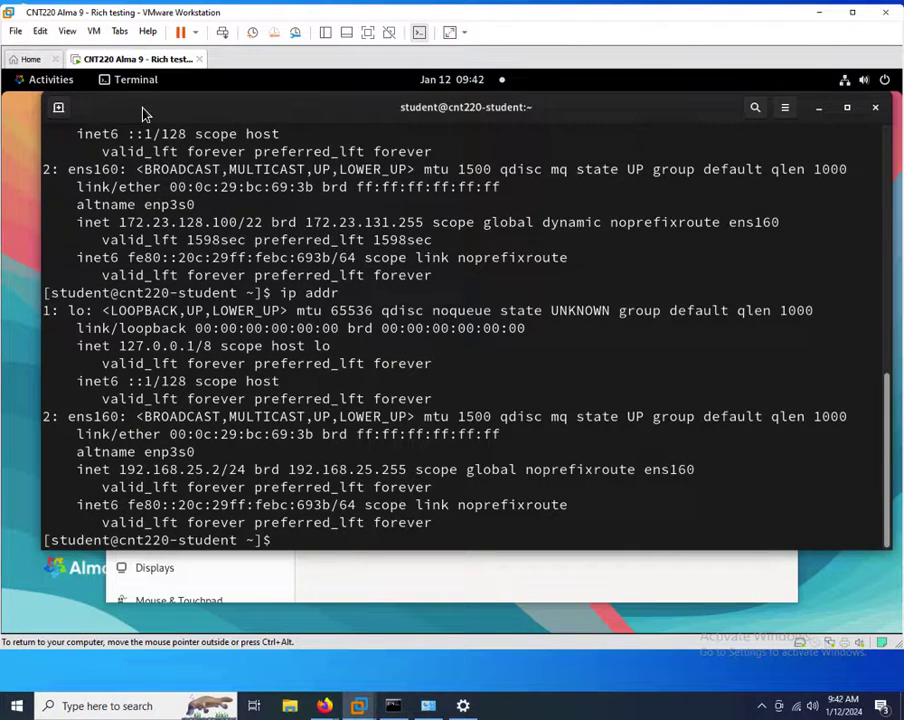
text(ping 192.168.25.1)
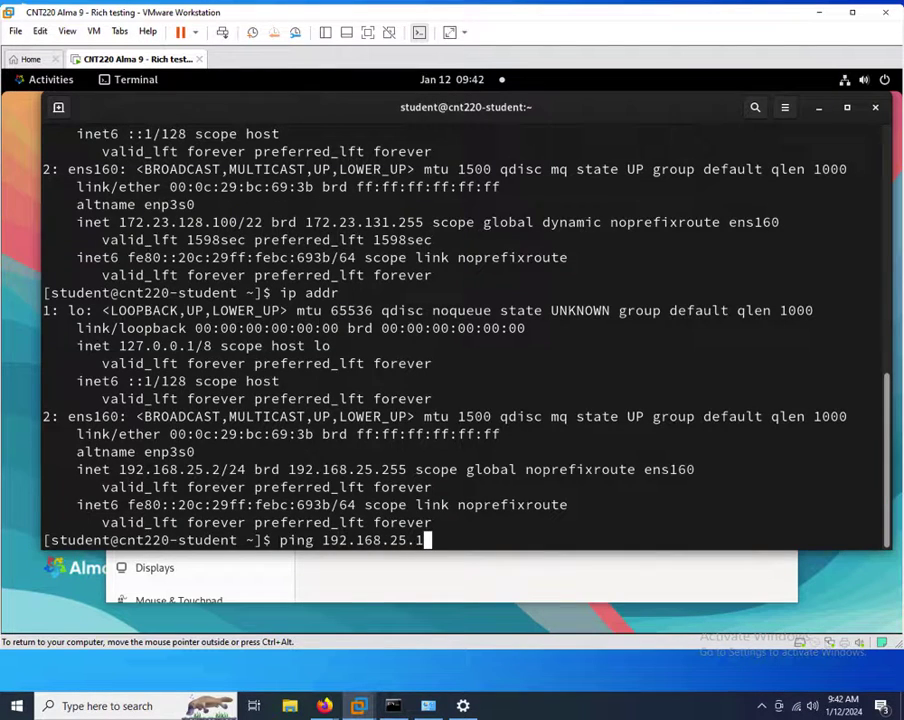
key(Return)
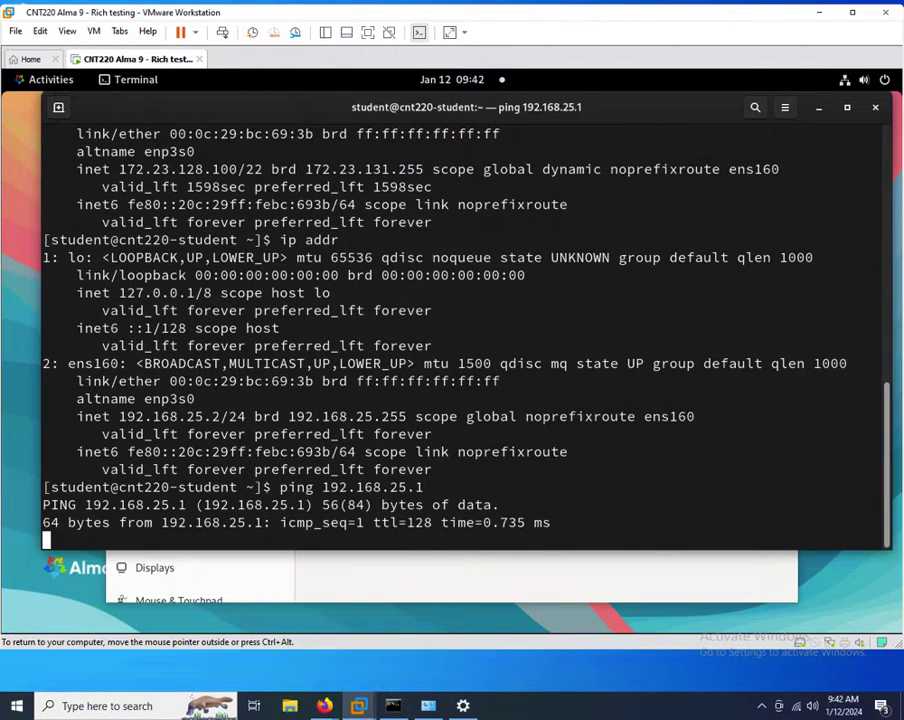
key(ctrl+c)
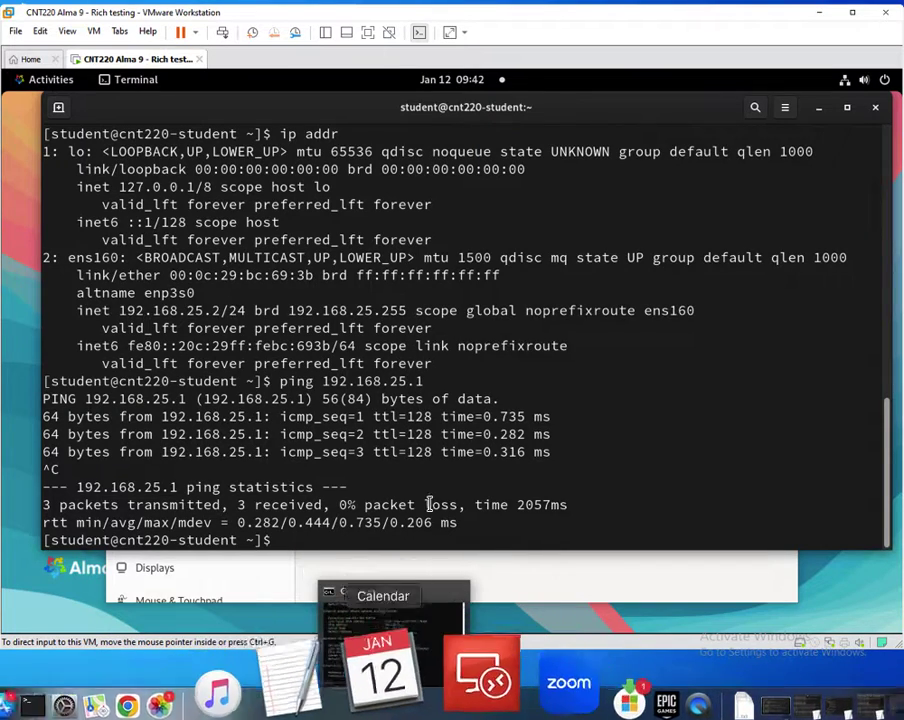
Ping the VM at 192.168.25.2 from the Windows Command Prompt, and clear and minimize the prompt window.
click(402, 660)
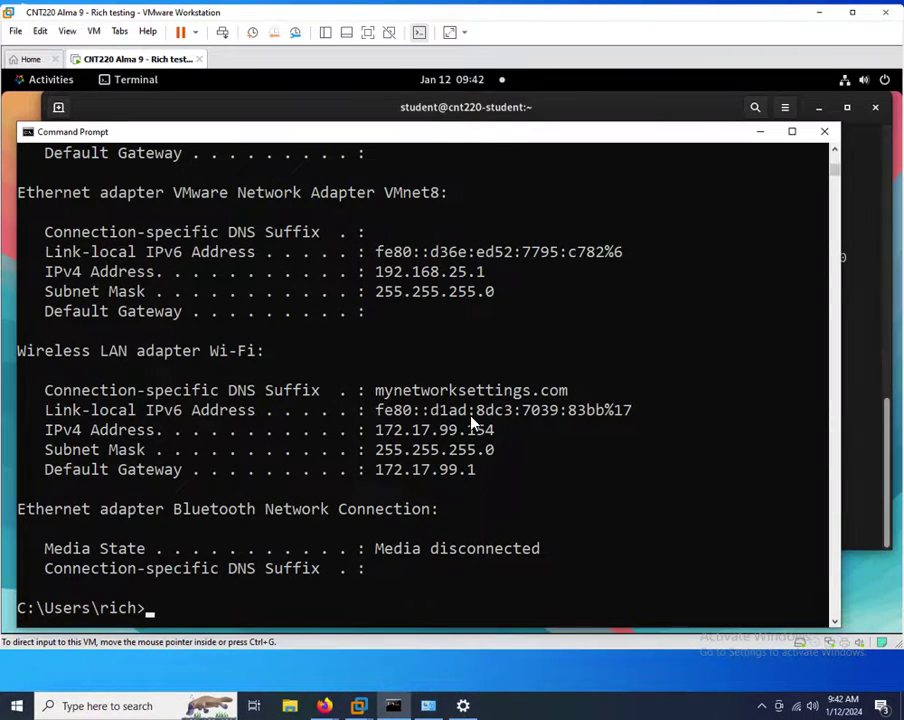
text(ping 192.)
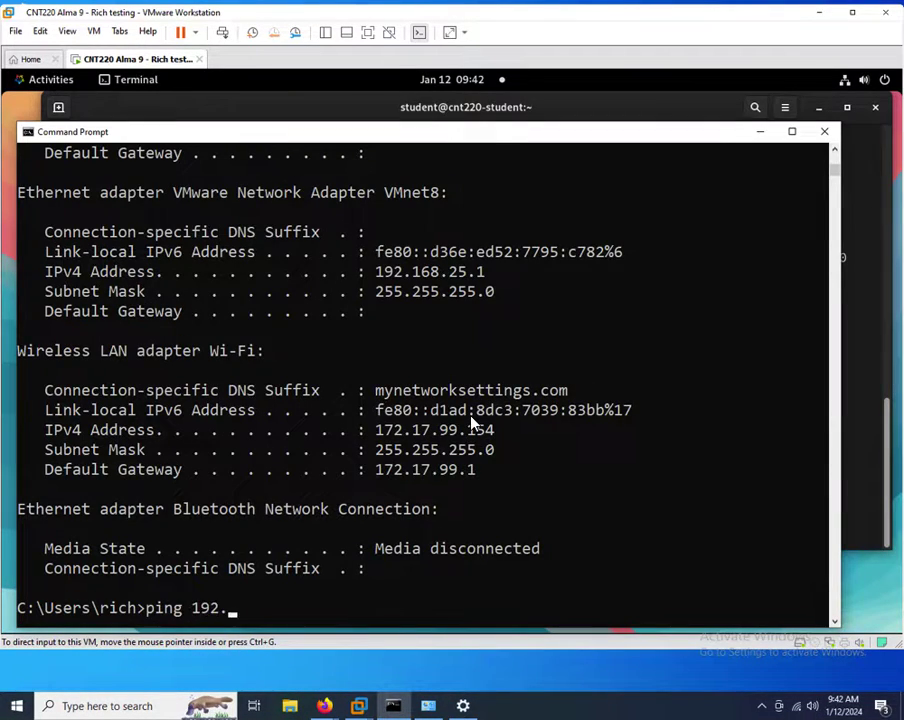
text(168.25.2)
key(Return)
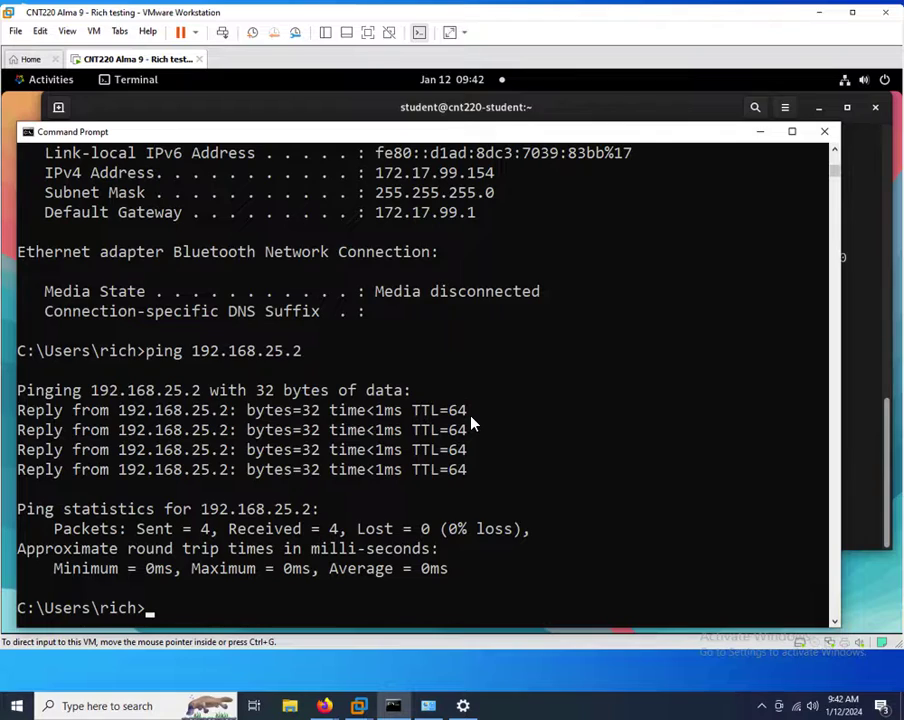
text(cls)
key(Return)
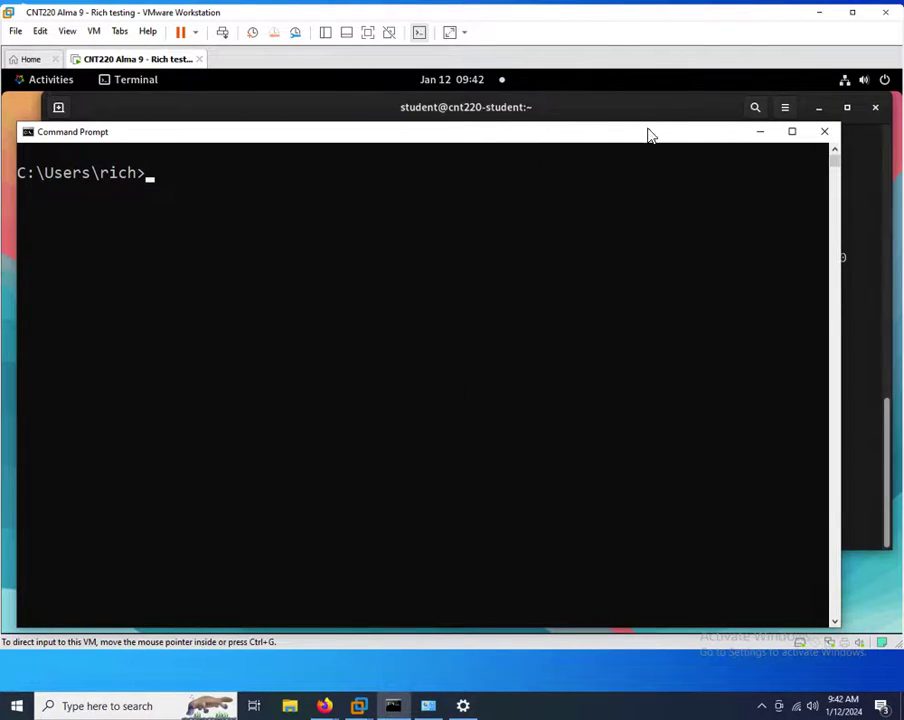
click(758, 133)
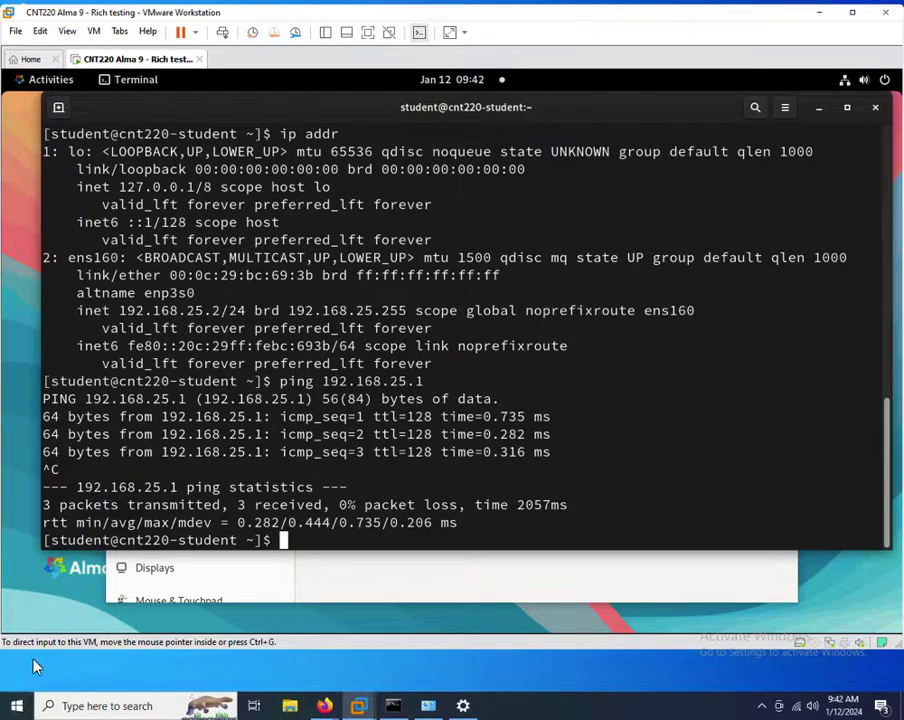
Open a Windows Command Prompt as administrator and allow it to make changes to the device.
right_click(20, 712)
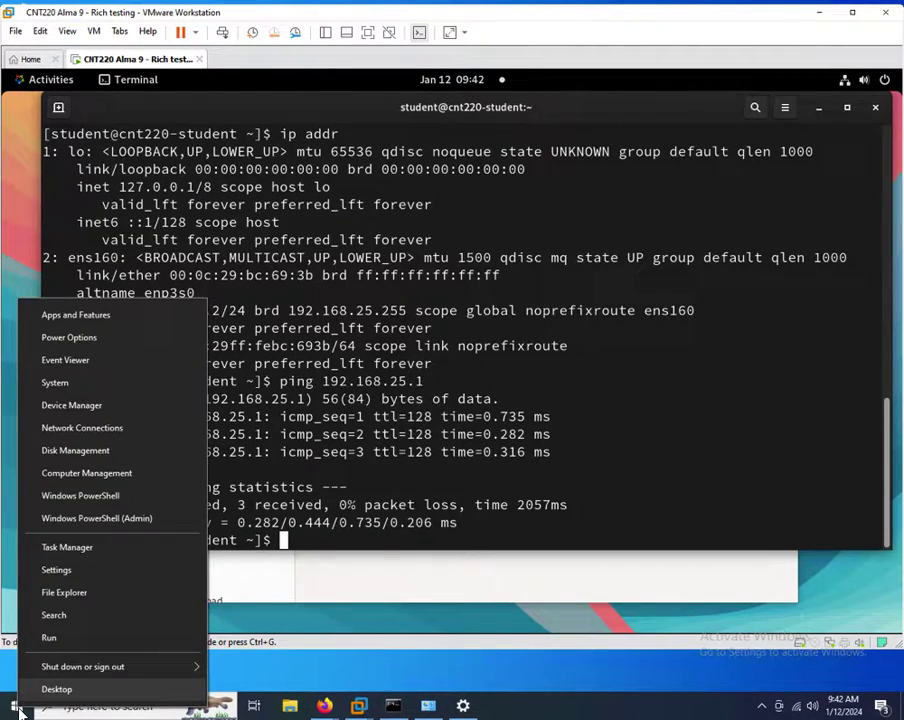
click(20, 712)
click(20, 712)
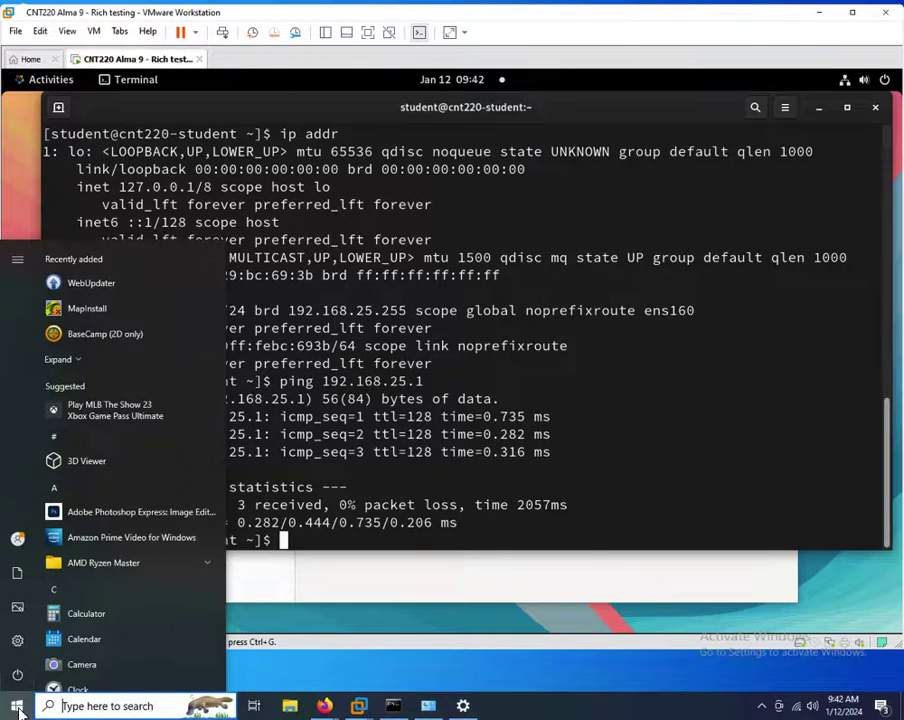
text(cmd)
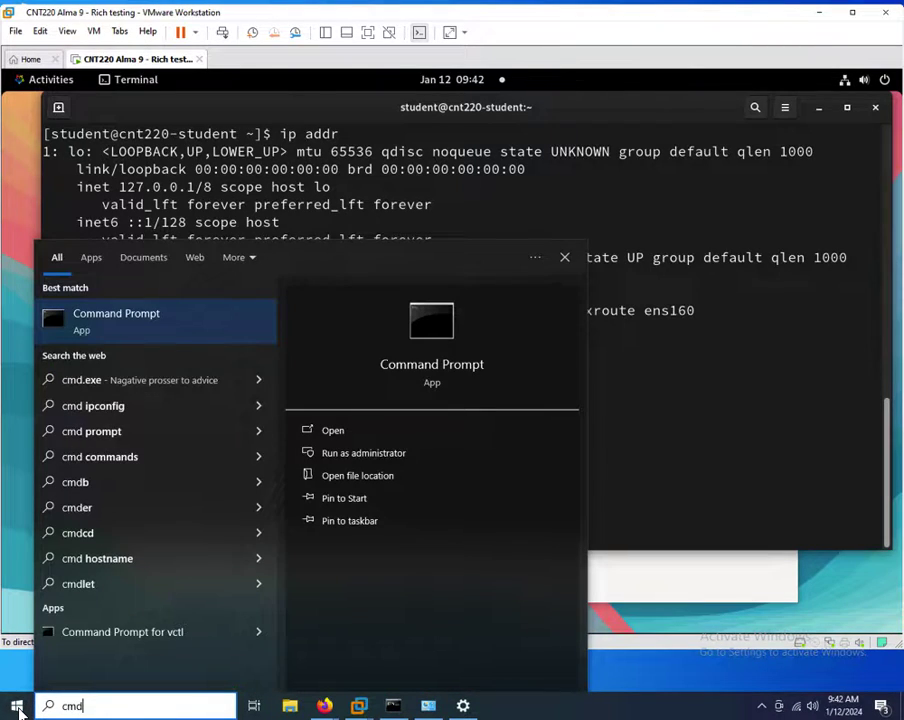
right_click(111, 322)
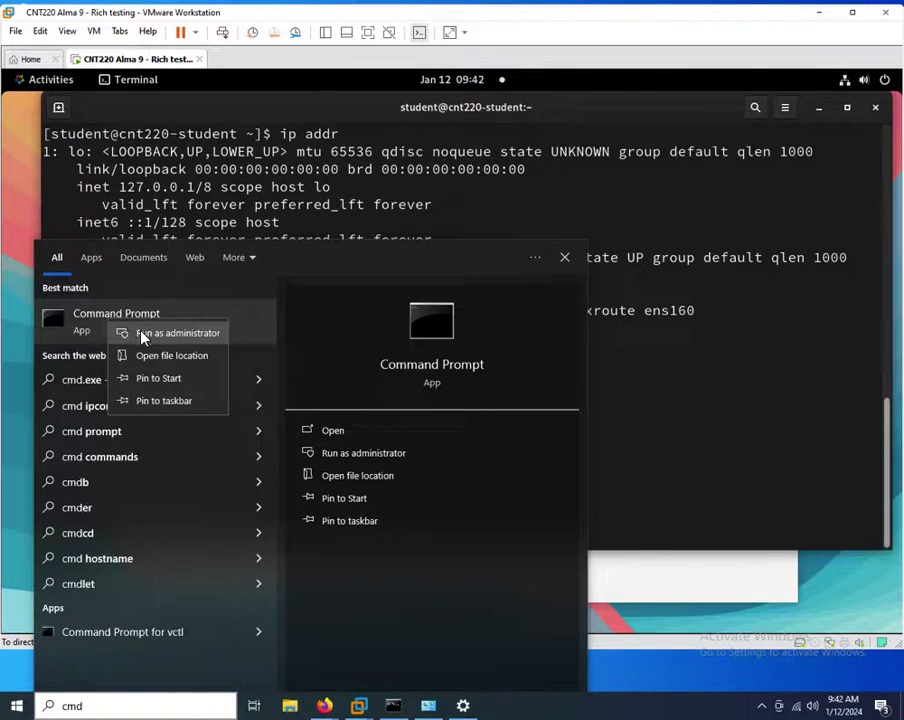
click(142, 334)
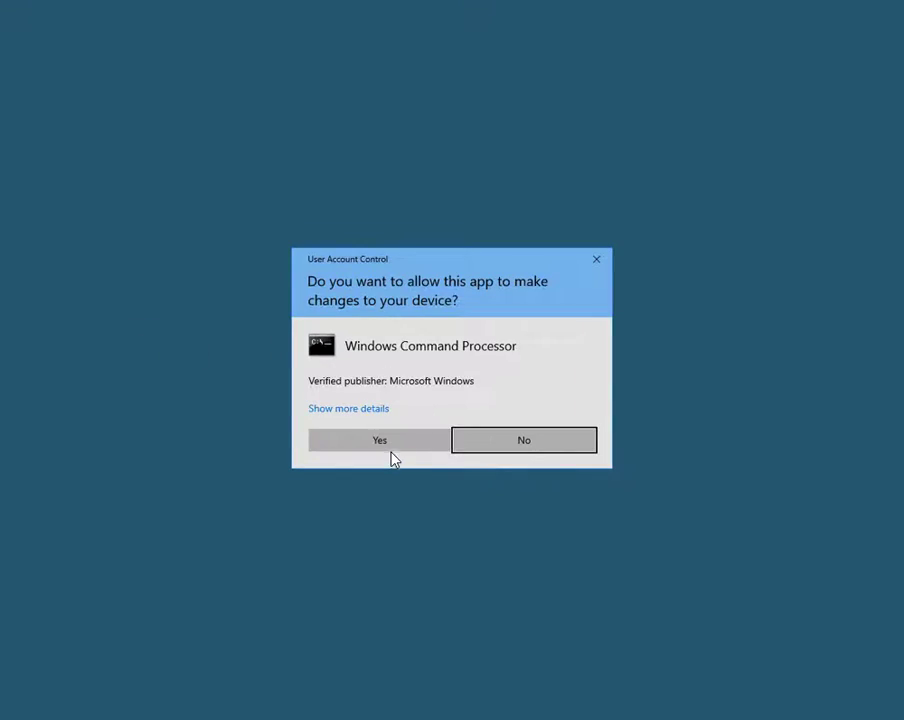
click(391, 450)
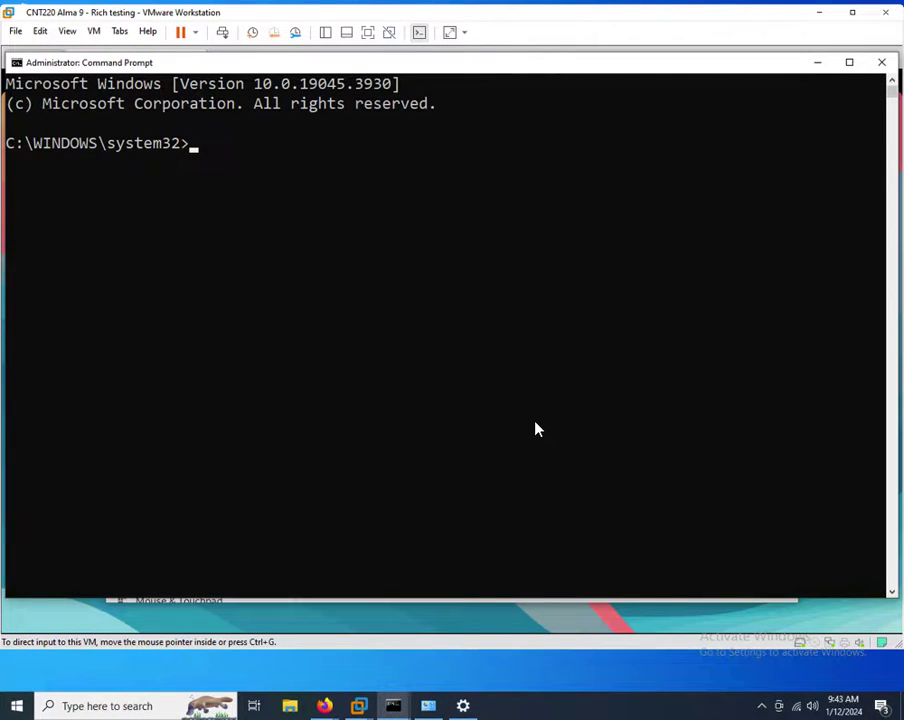
Start the interactive netsh shell in the administrator Command Prompt, without any additional context arguments.
click(536, 429)
text(netsh)
text(interface )
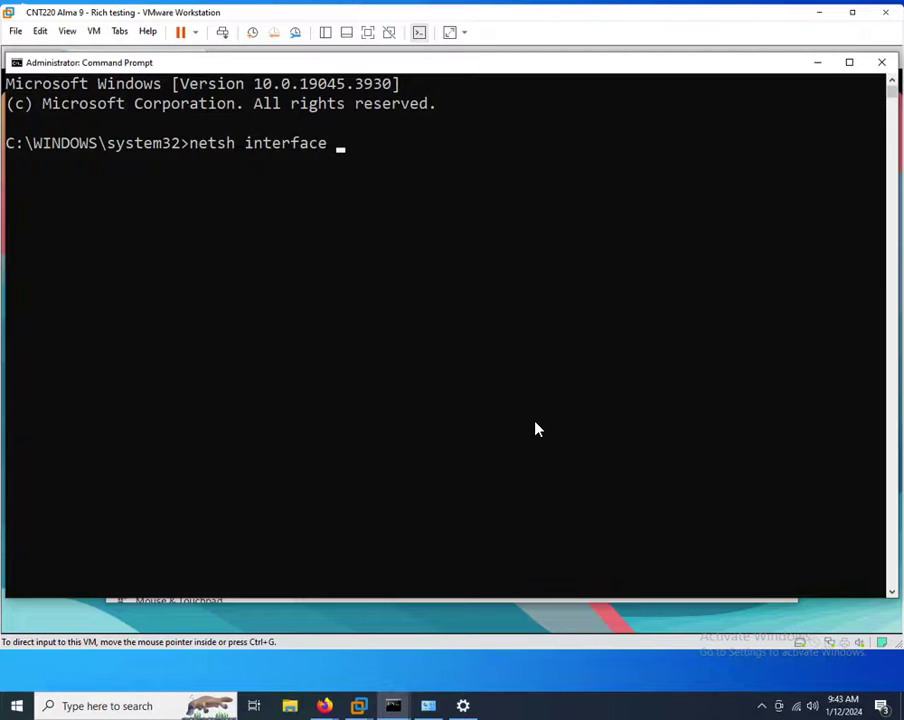
text(ipv4)
key(BackSpace)
key(BackSpace)
key(BackSpace)
key(BackSpace)
key(BackSpace)
key(BackSpace)
key(BackSpace)
key(BackSpace)
key(BackSpace)
key(BackSpace)
key(BackSpace)
key(BackSpace)
key(BackSpace)
key(BackSpace)
key(BackSpace)
key(Return)
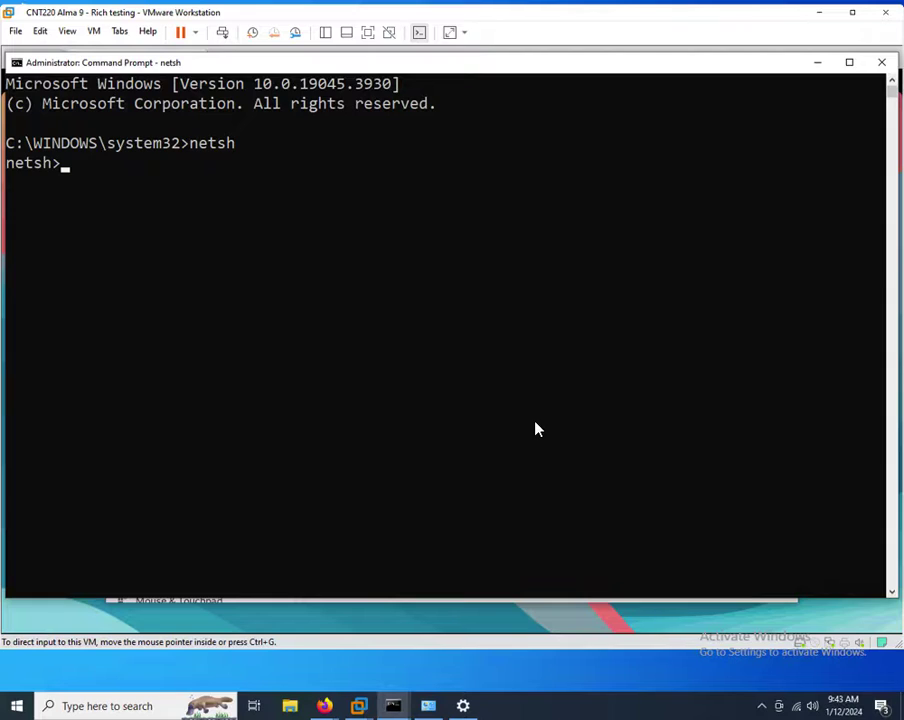
List the available netsh commands and locate the interface context in the help output.
text(?)
key(Return)
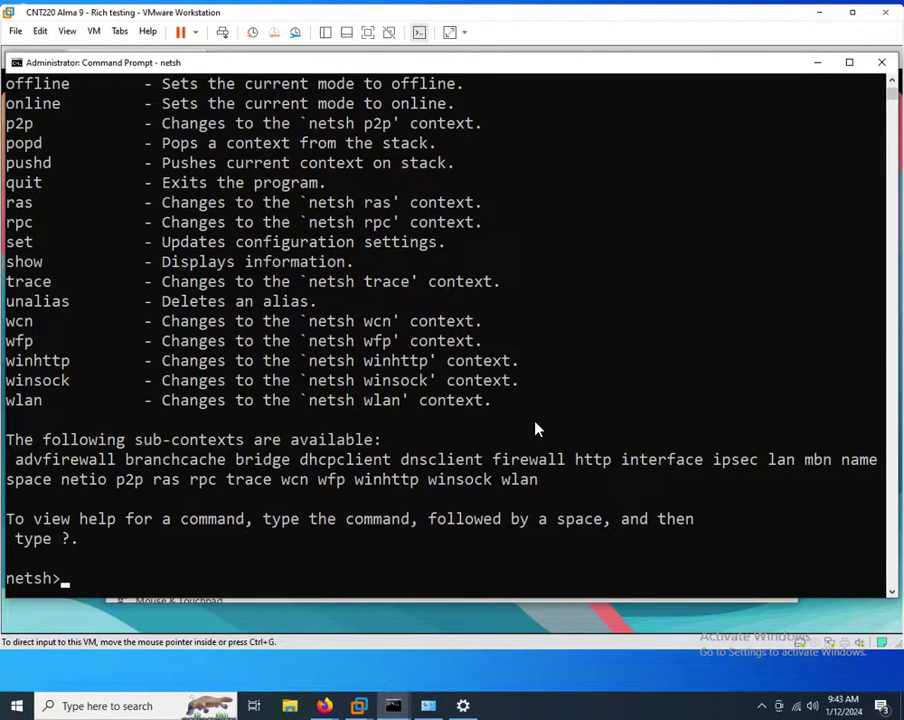
scroll(535, 429, down, 3)
scroll(535, 429, up, 6)
scroll(535, 429, up, 6)
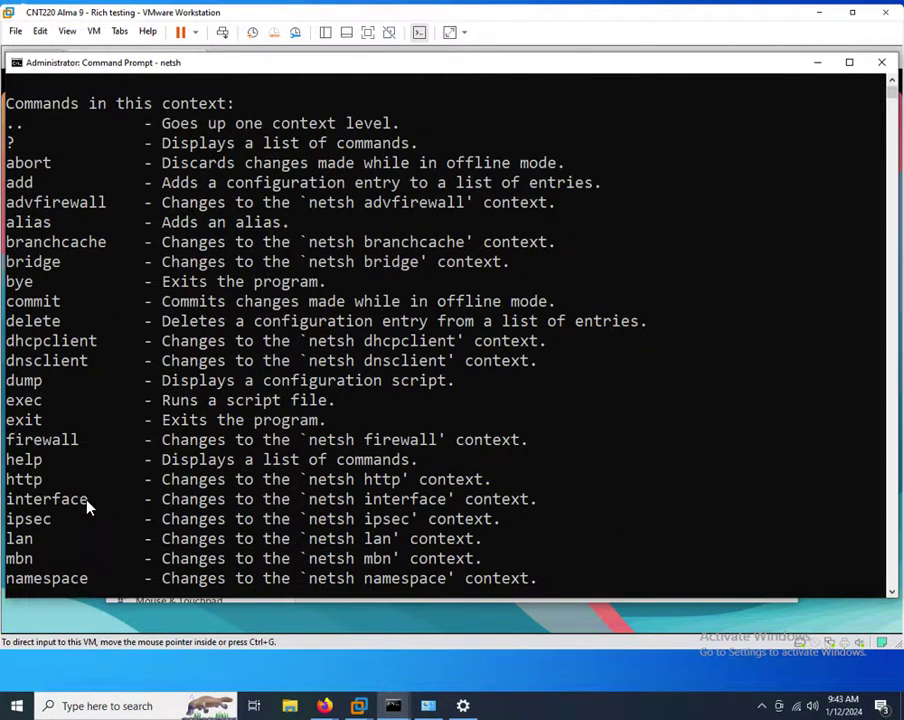
drag(6, 499, 86, 504)
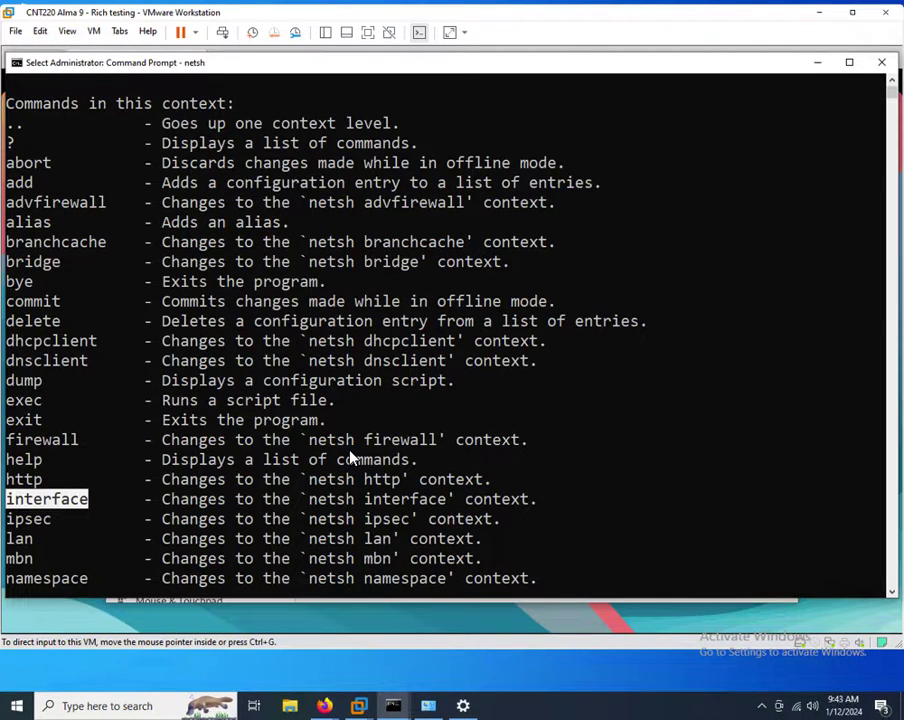
Switch netsh to the interface context and list the commands available there.
text(interf)
key(BackSpace)
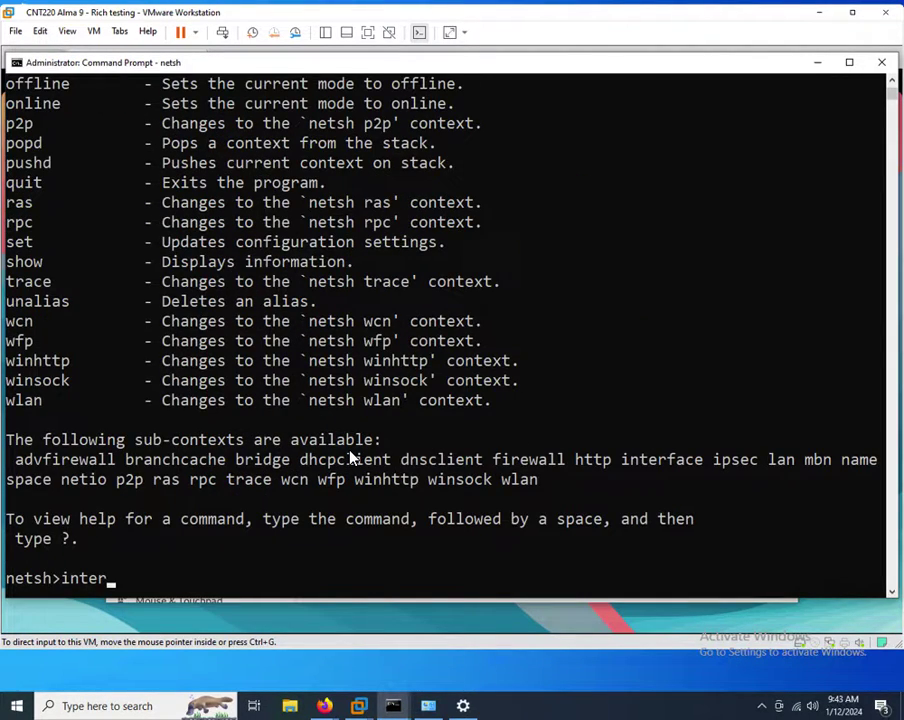
text(face)
key(Return)
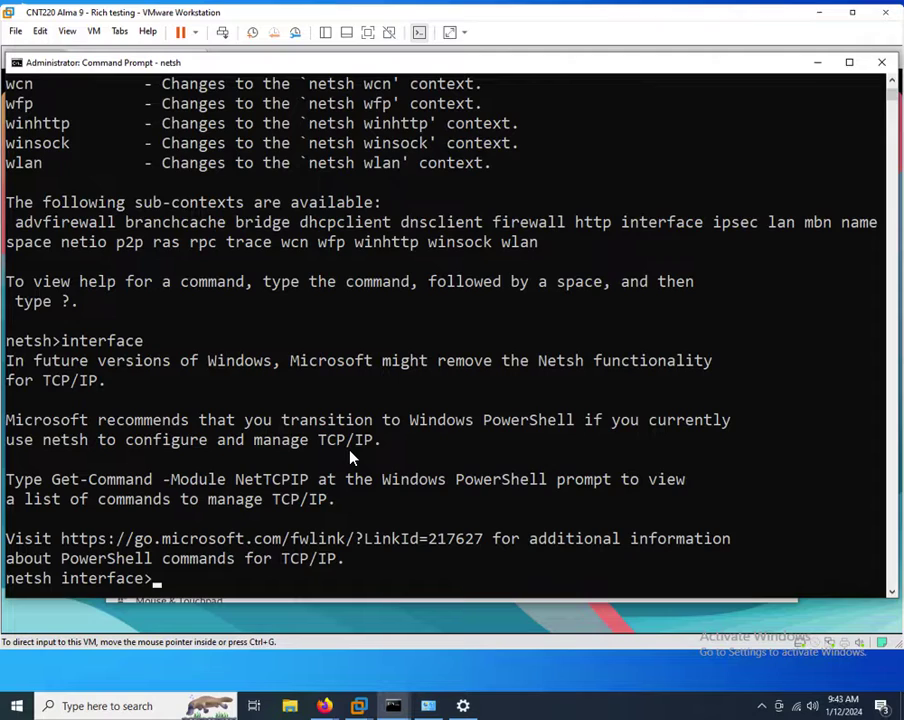
text(?)
key(Return)
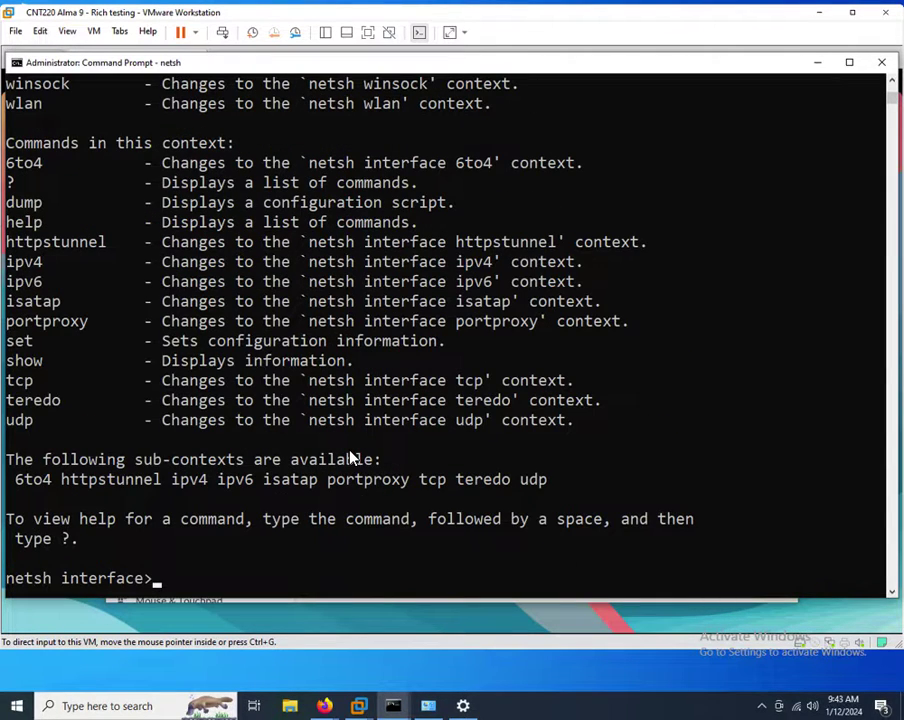
Enter the ipv4 context under netsh interface and list its commands.
text(ipv4)
key(Return)
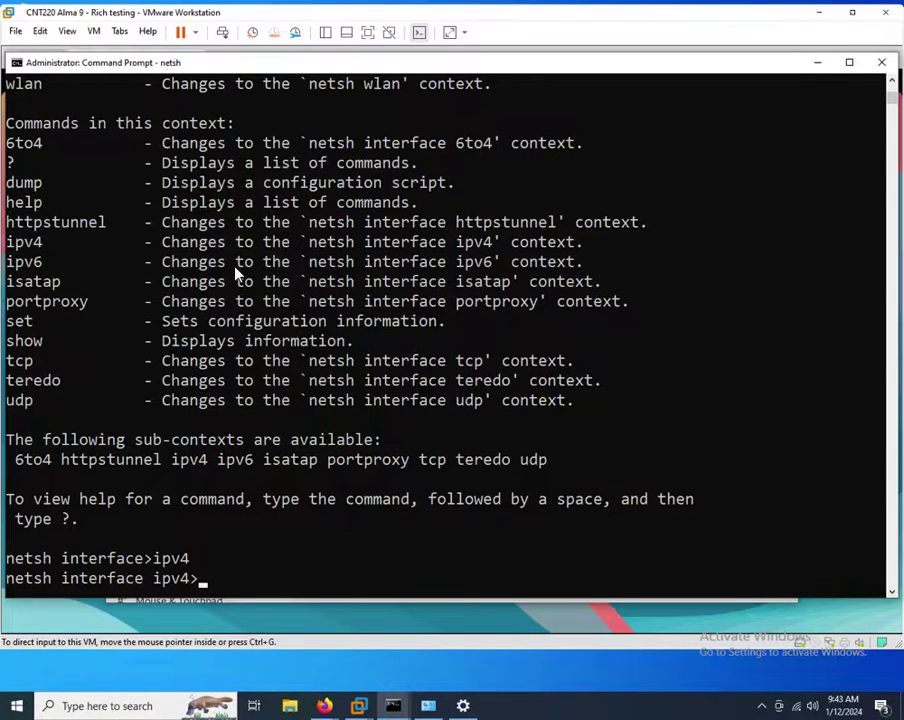
text(?)
key(Return)
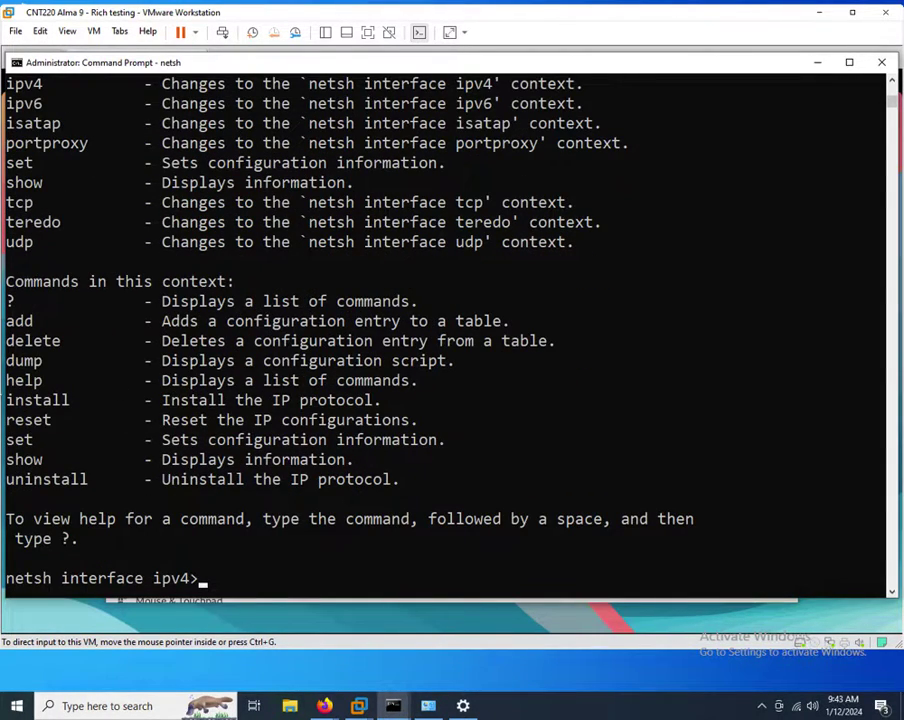
Copy the set command from the ipv4 command list and show its help with set ?
click(155, 438)
drag(12, 445, 50, 448)
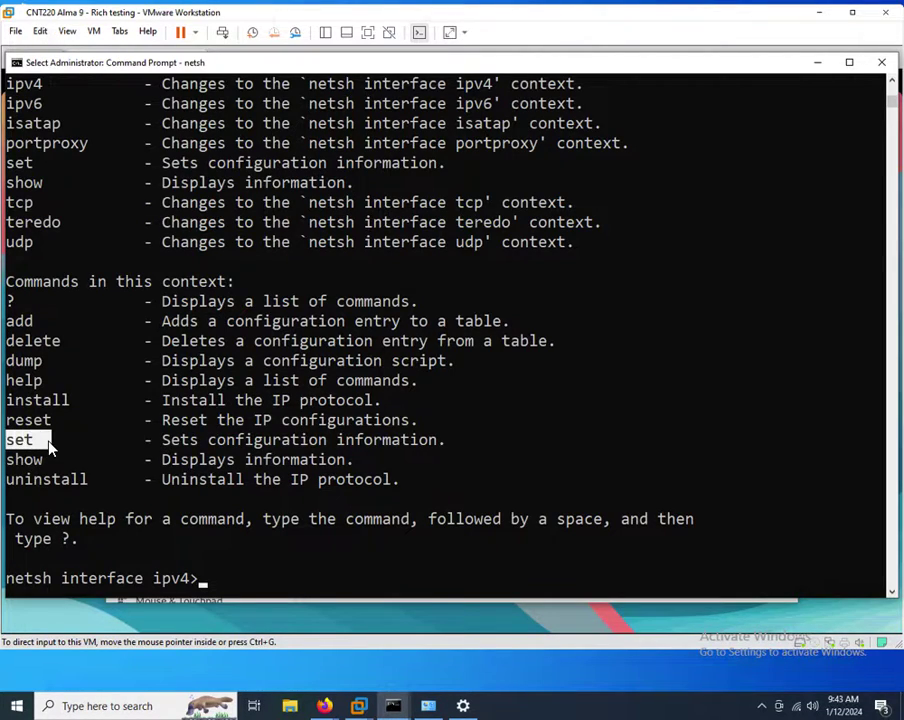
right_click(48, 448)
right_click(48, 448)
text(?)
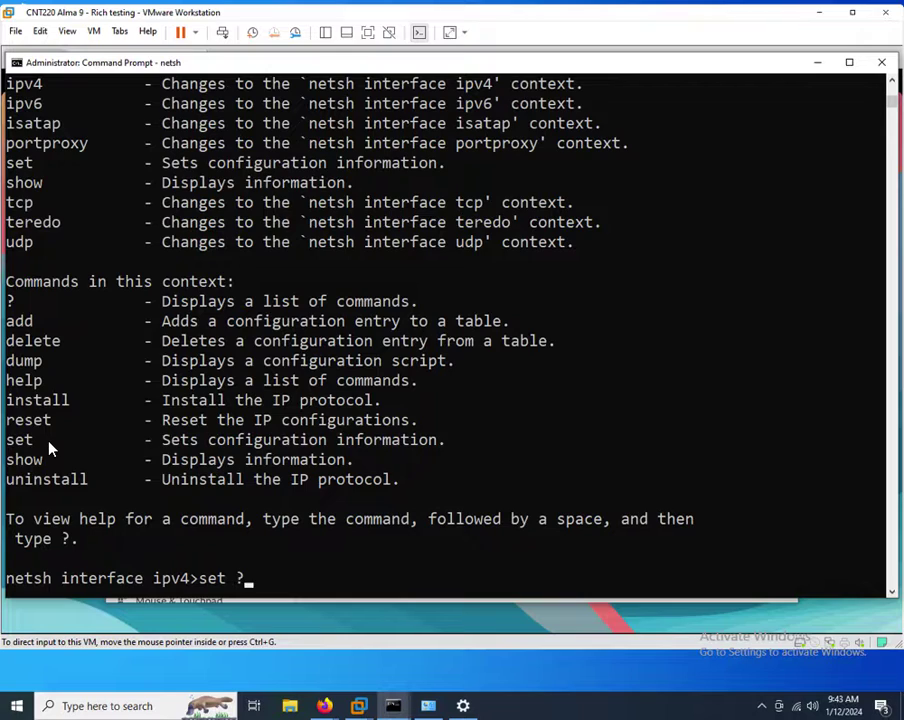
key(Return)
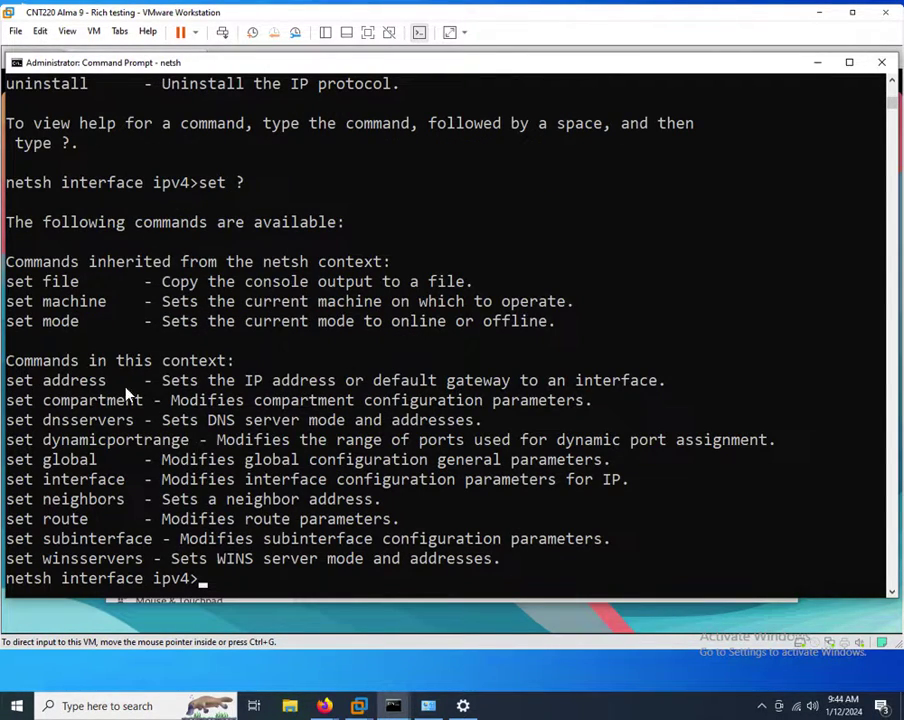
Run set address without parameters and review its usage syntax, parameter descriptions and examples.
text(set address)
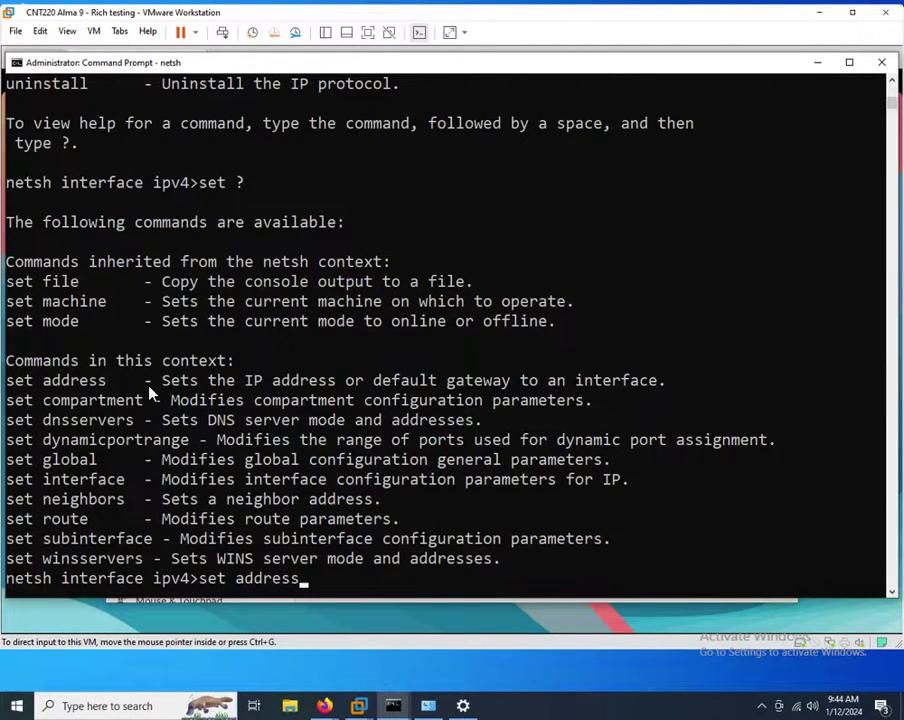
key(Return)
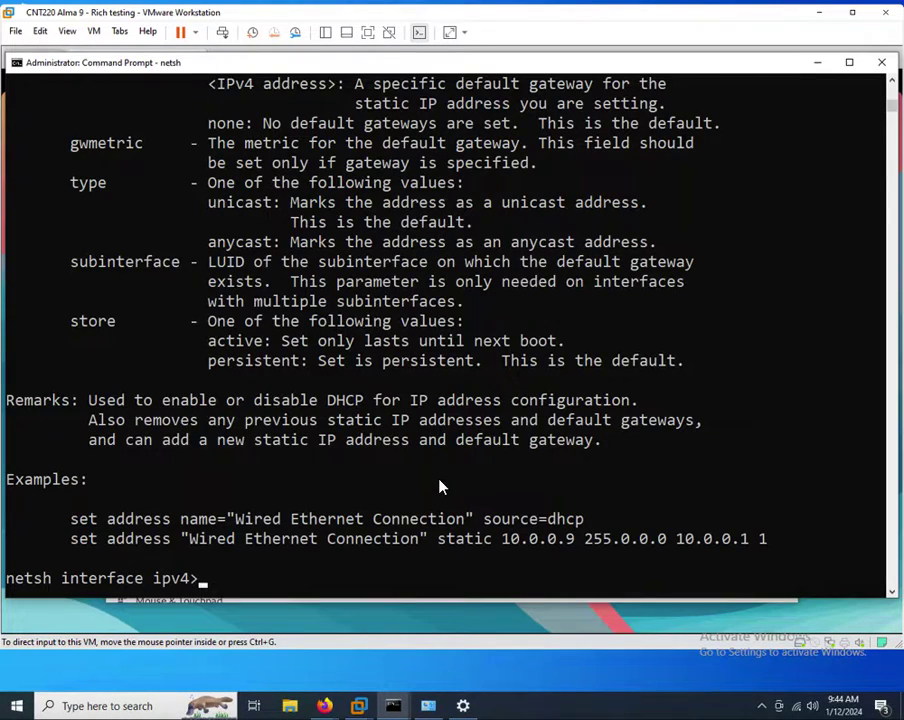
scroll(320, 424, down, 5)
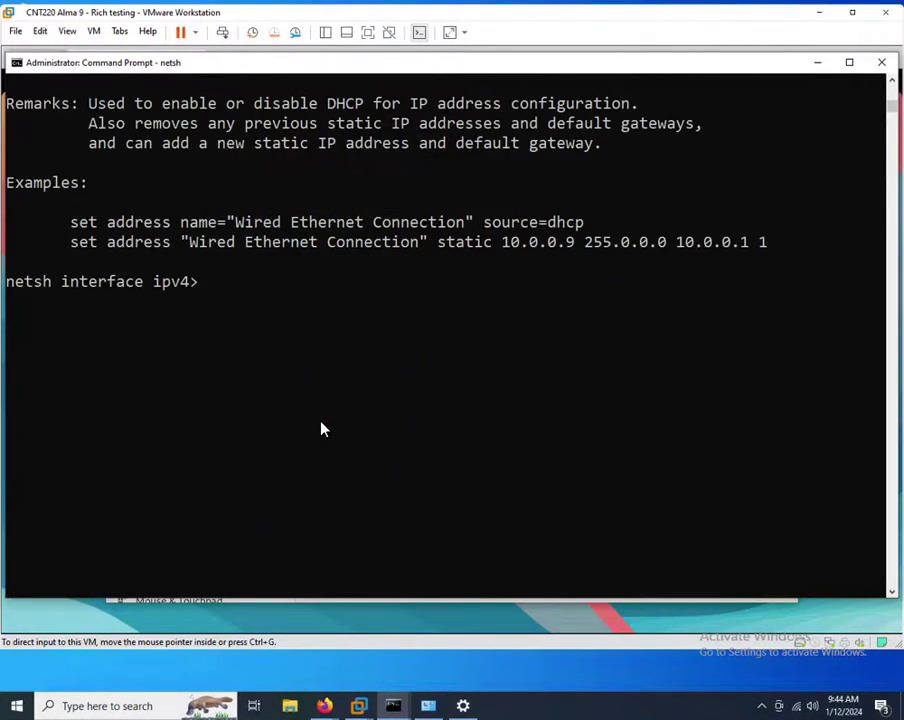
scroll(322, 430, up, 4)
scroll(322, 430, up, 5)
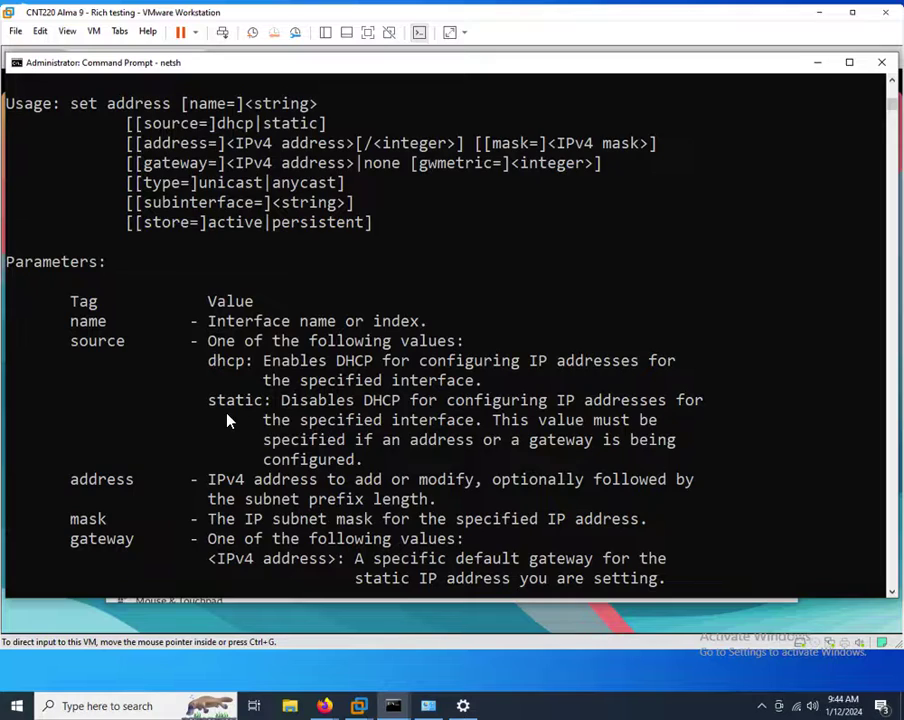
scroll(227, 420, up, 3)
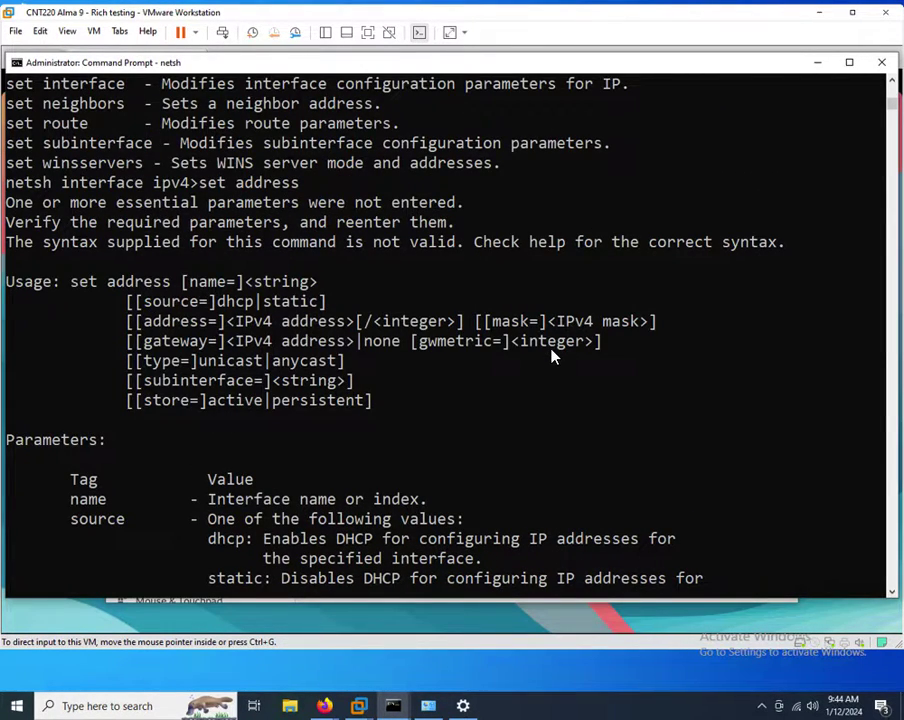
scroll(541, 376, down, 13)
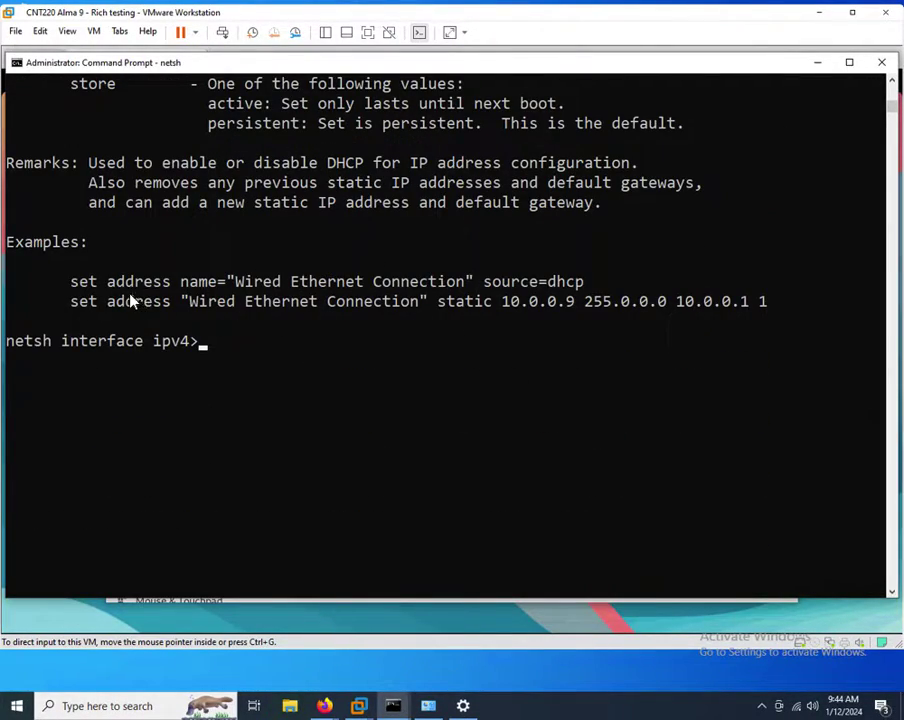
Begin a set address command at the netsh prompt, up to the opening quote of the name value.
text(set address name)
key(BackSpace)
text(=)
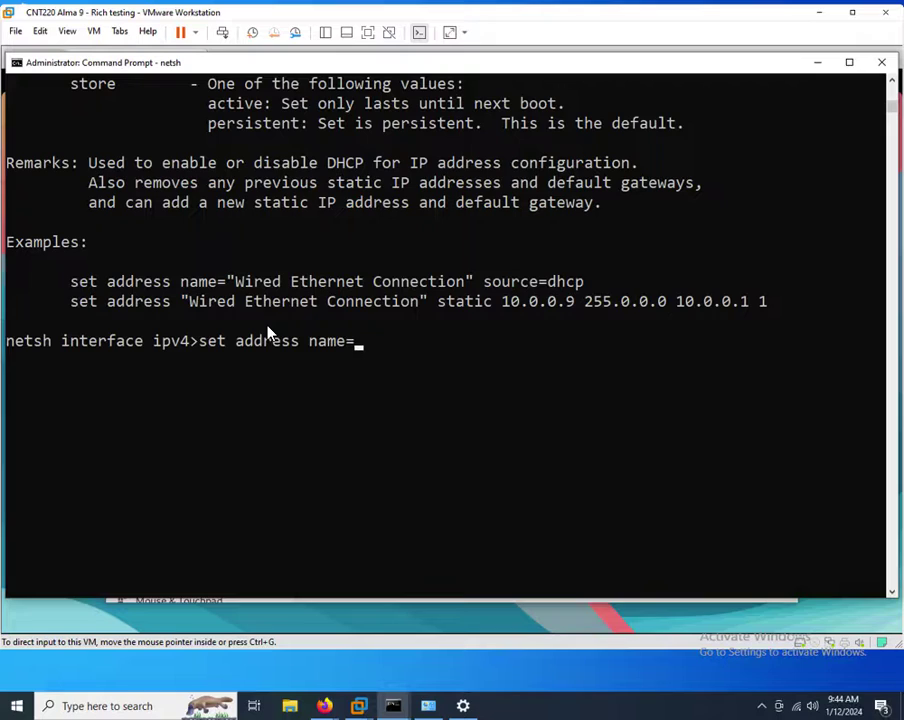
text(")
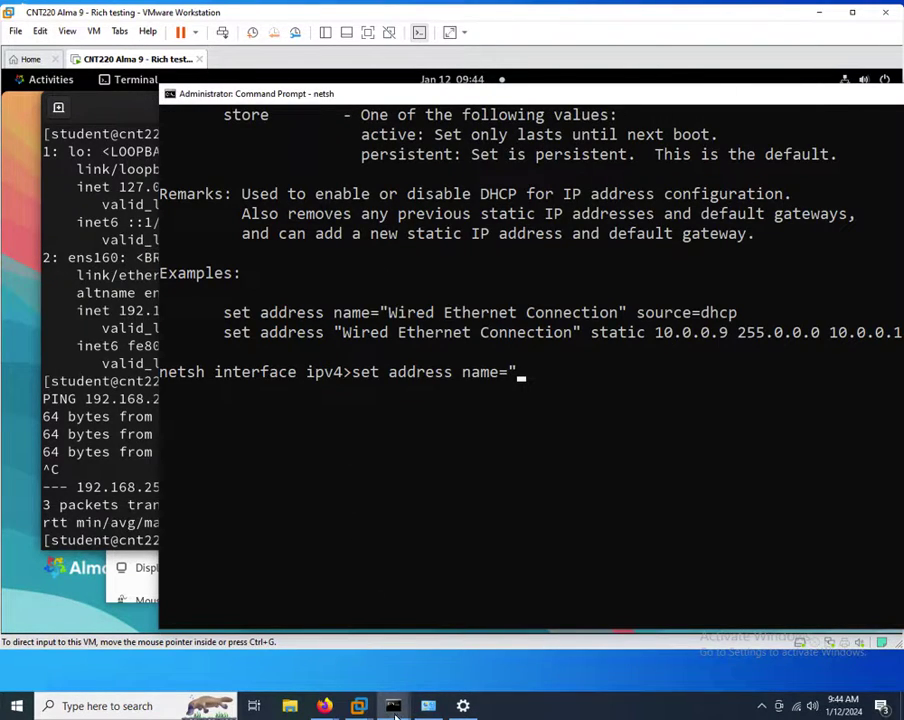
Run ipconfig in the regular Command Prompt and arrange both prompt windows so the VMnet8 adapter's full name can be read beside the netsh command.
mouse_move(395, 704)
click(361, 637)
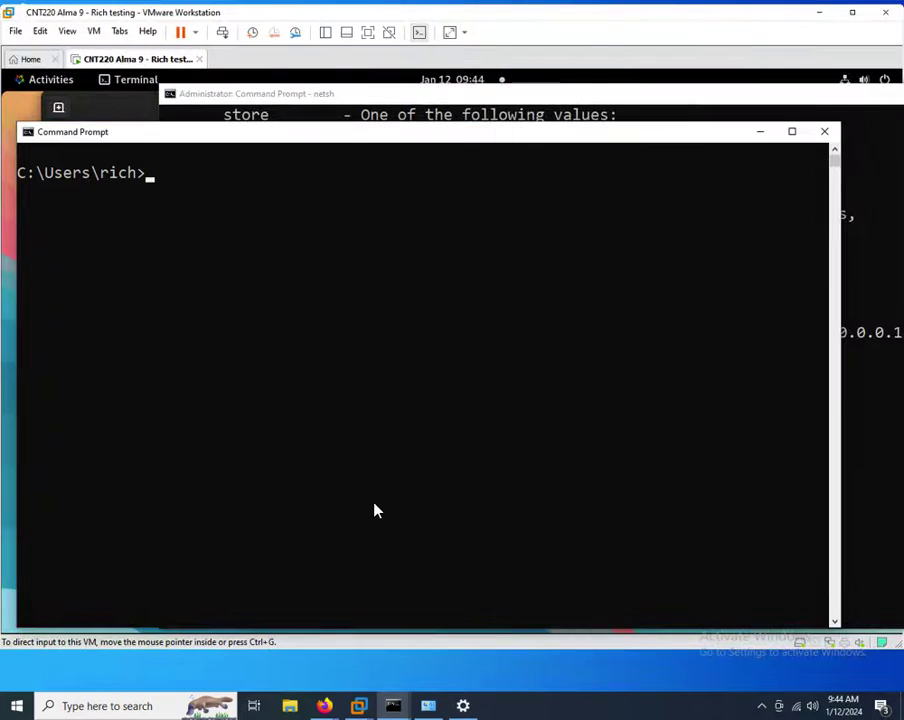
text(ipconfig)
key(Return)
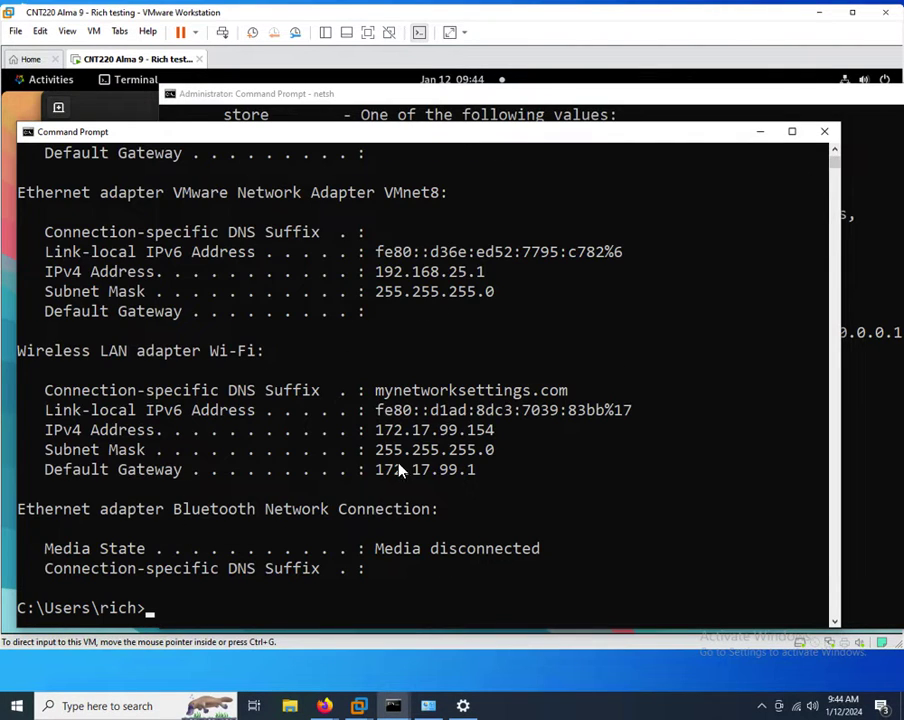
drag(452, 136, 444, 604)
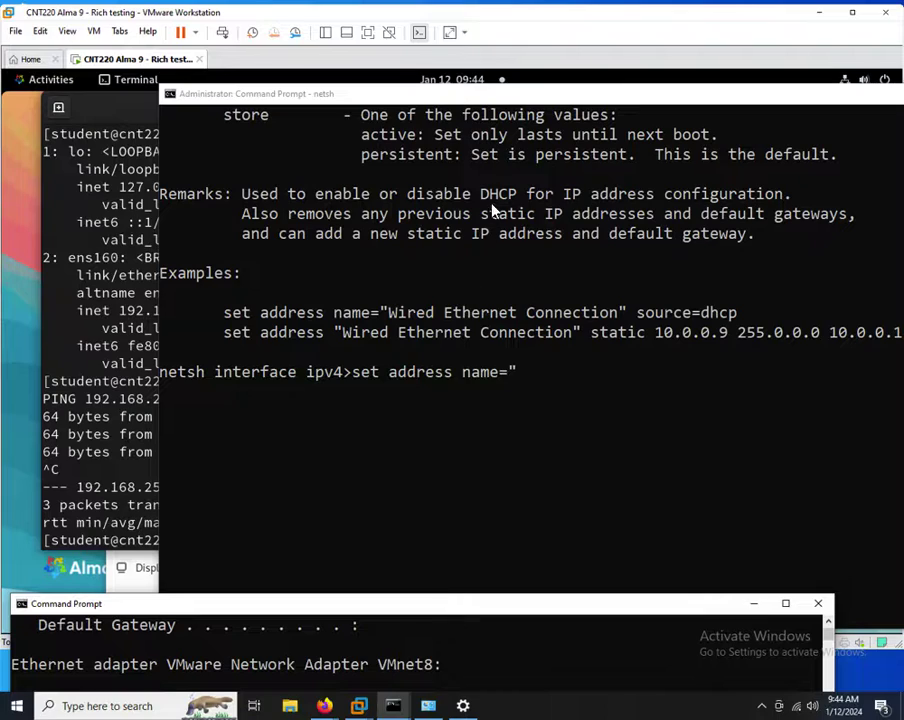
drag(510, 101, 402, 98)
Complete and run the command, assigning "VMware Network Adapter VMnet8" the static address 192.168.125.1 with mask 255.255.255.0.
text(V)
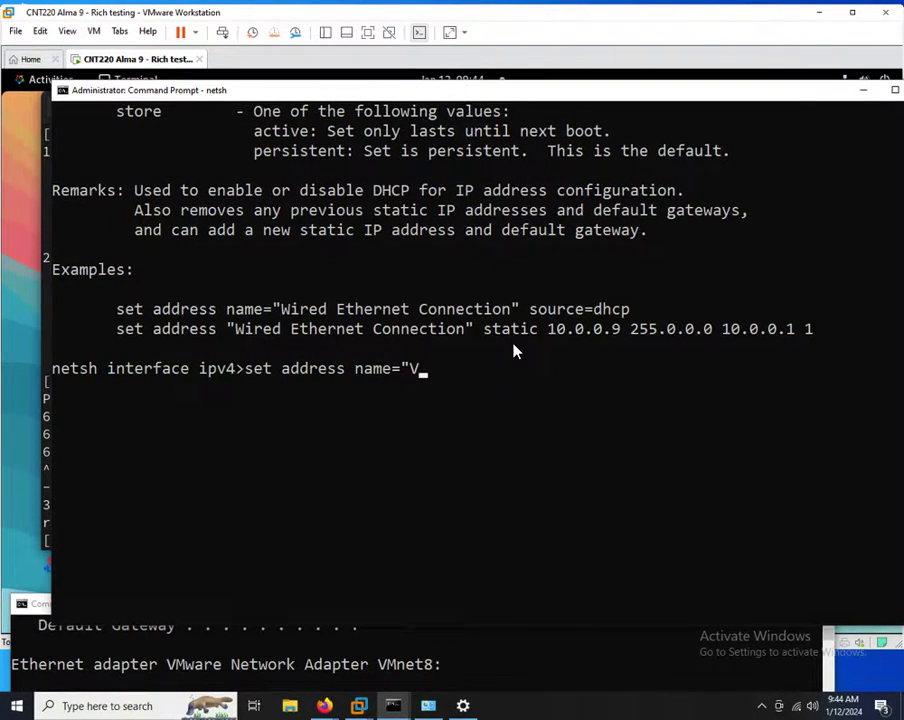
text(Mware Network Adapter )
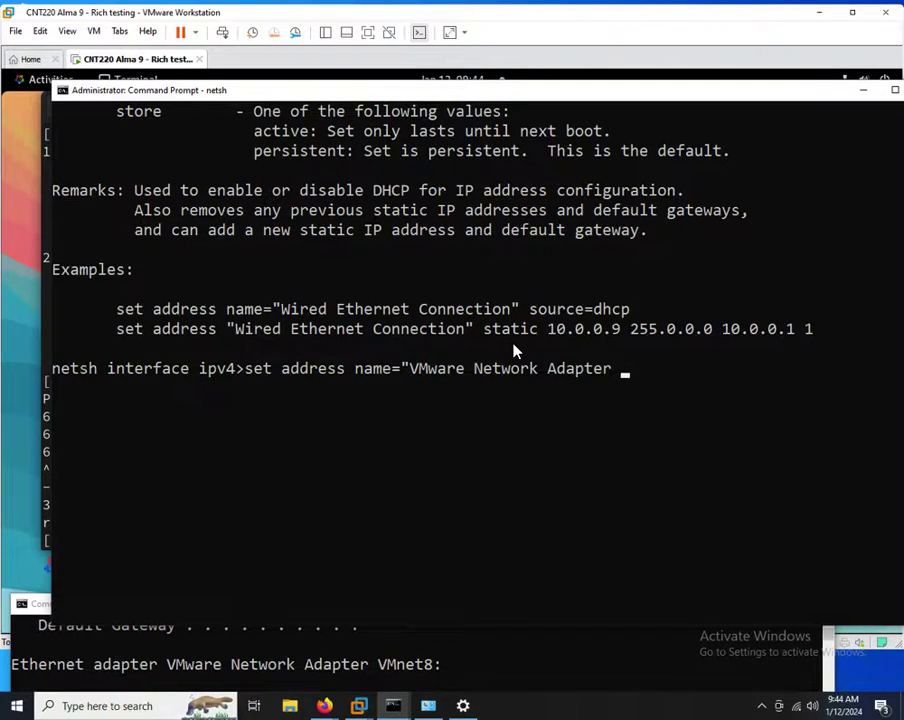
text(VMnet8")
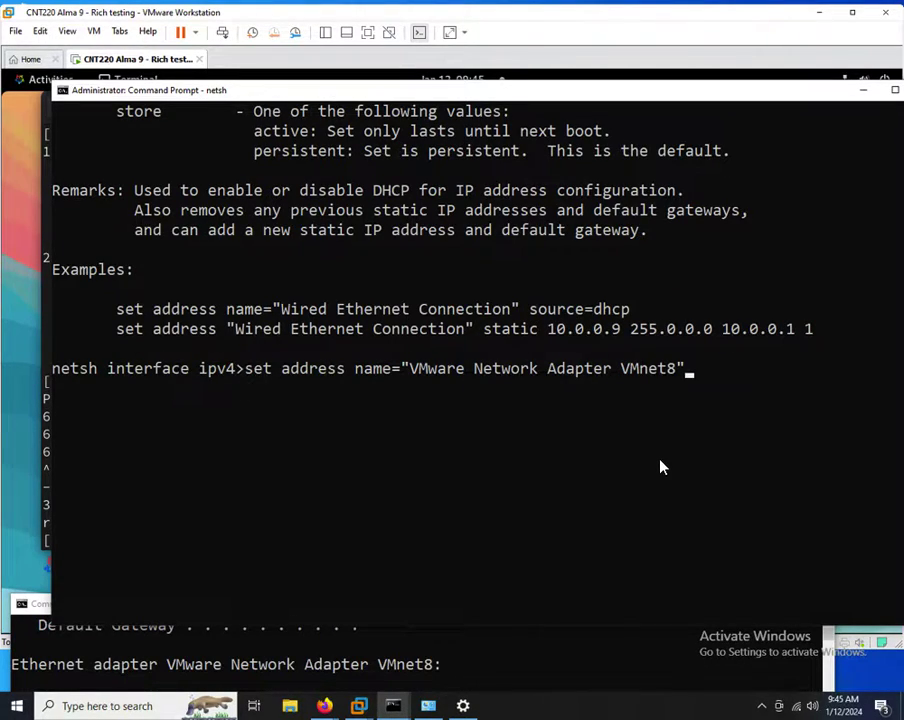
text(static 192.)
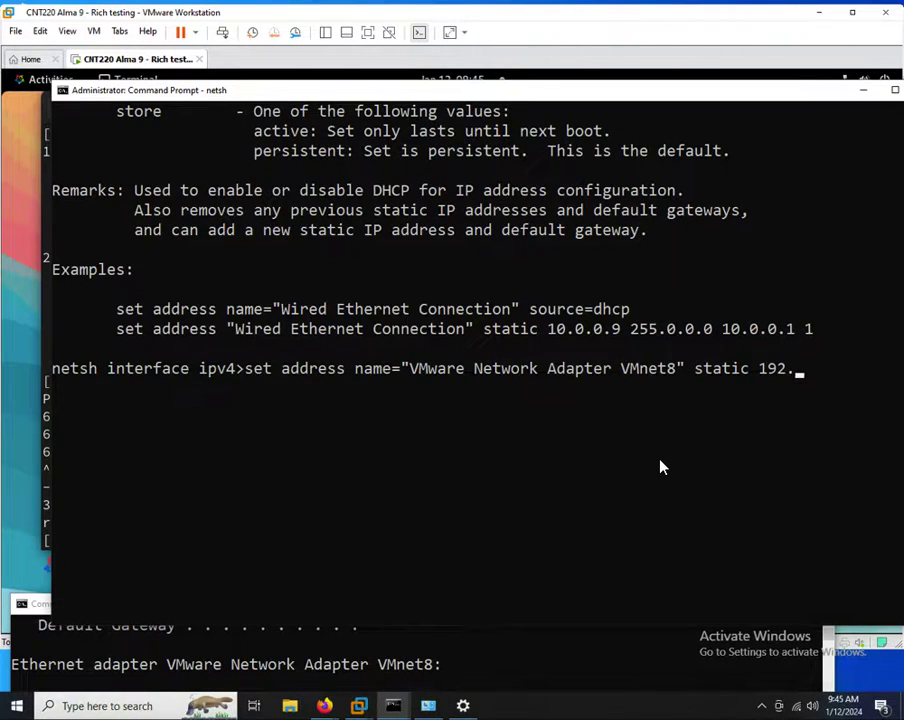
text(168)
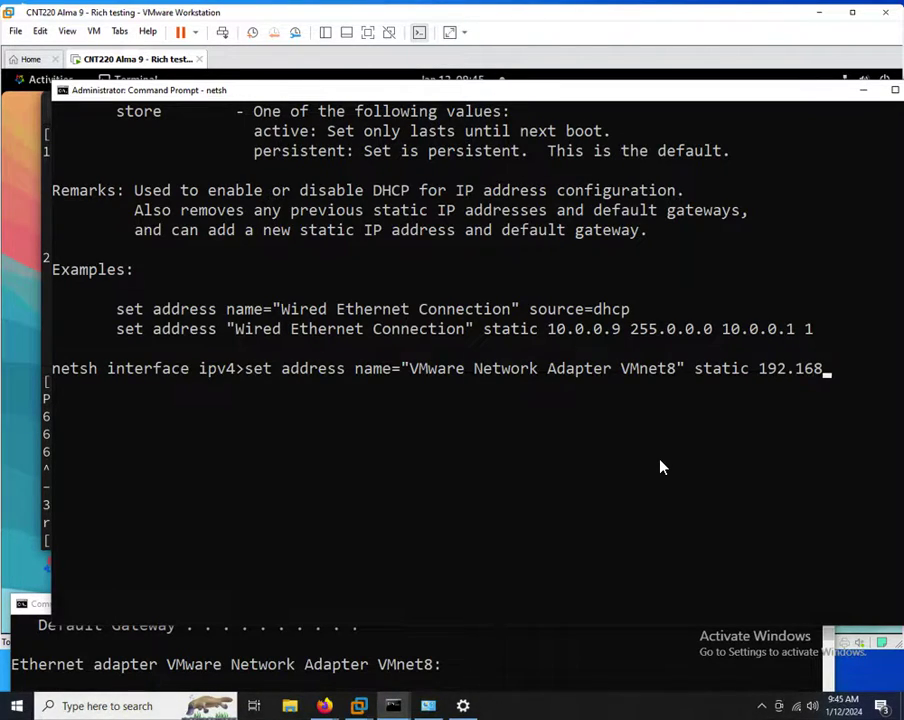
text(.125.)
text(1 2)
text(55.255.25)
text(5.0)
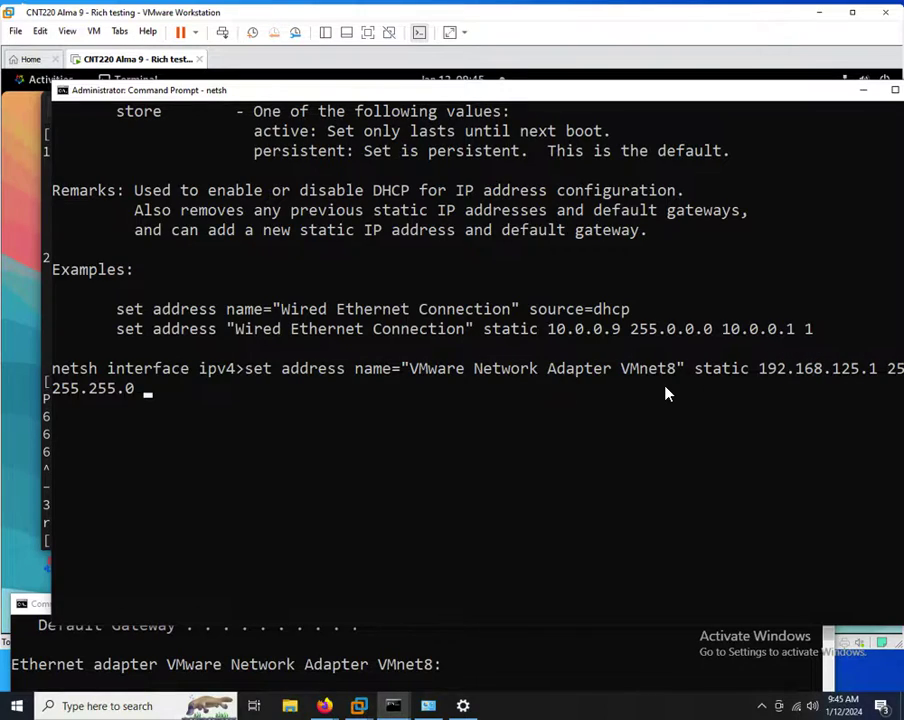
key(Return)
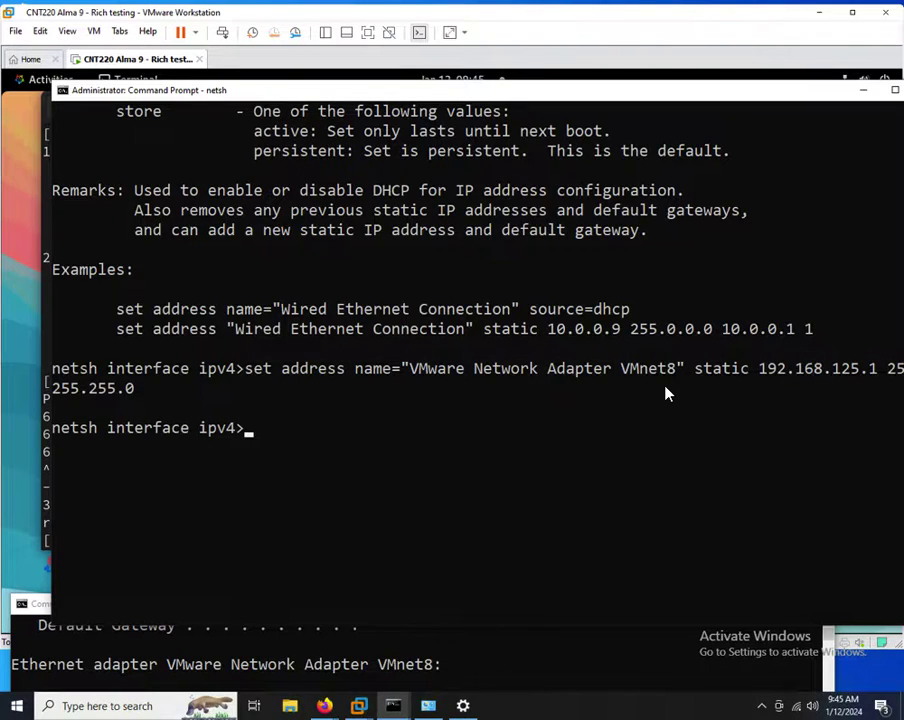
Run ipconfig again in the regular Command Prompt to check the VMnet8 address, and return to the netsh window.
click(215, 655)
drag(230, 604, 266, 176)
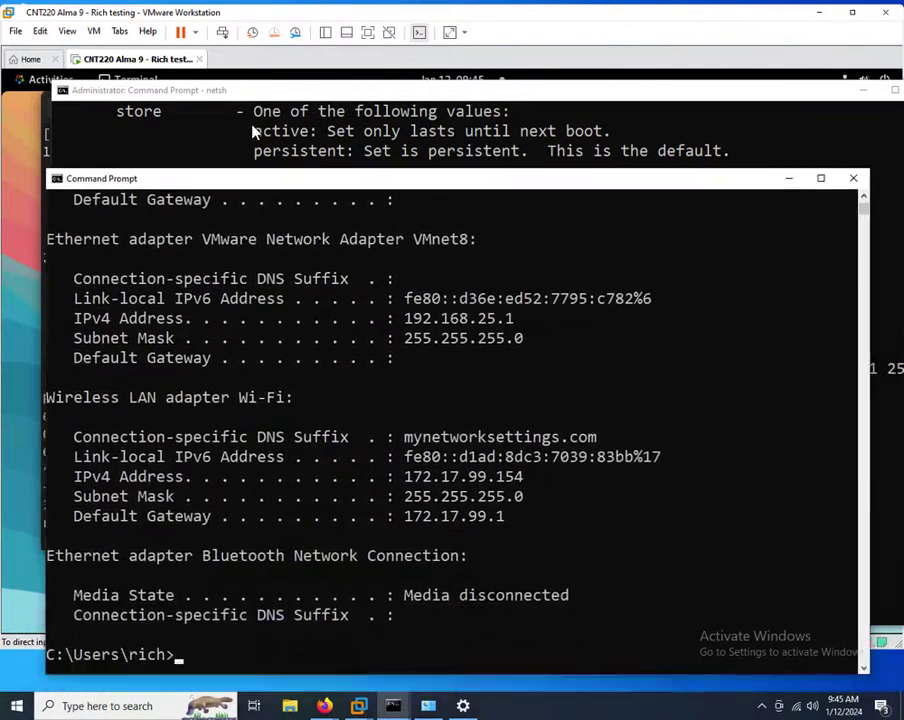
drag(255, 131, 256, 121)
text(ipconfig)
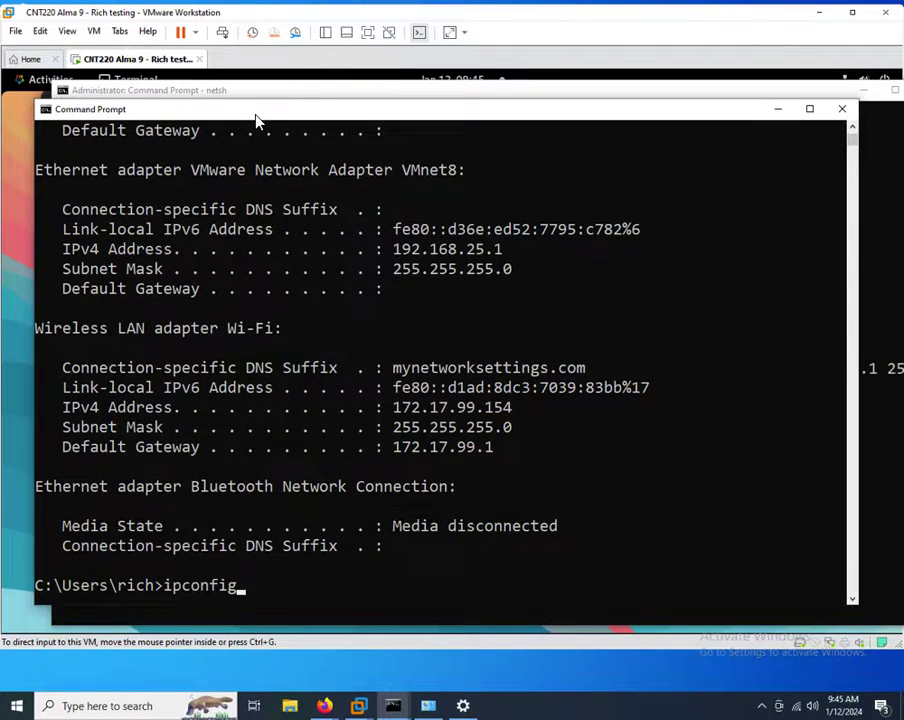
key(Return)
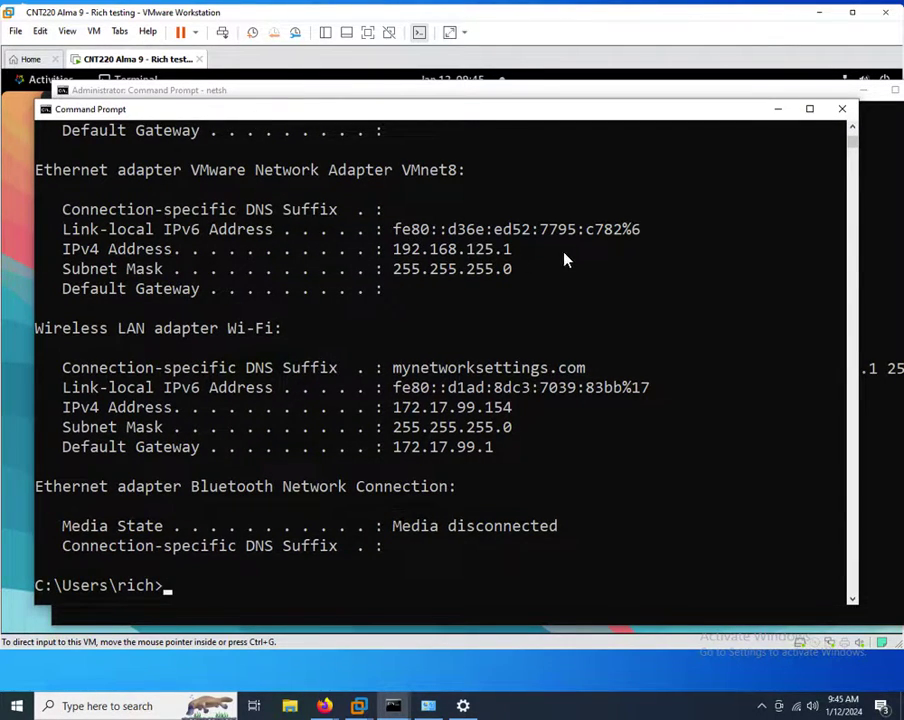
click(764, 93)
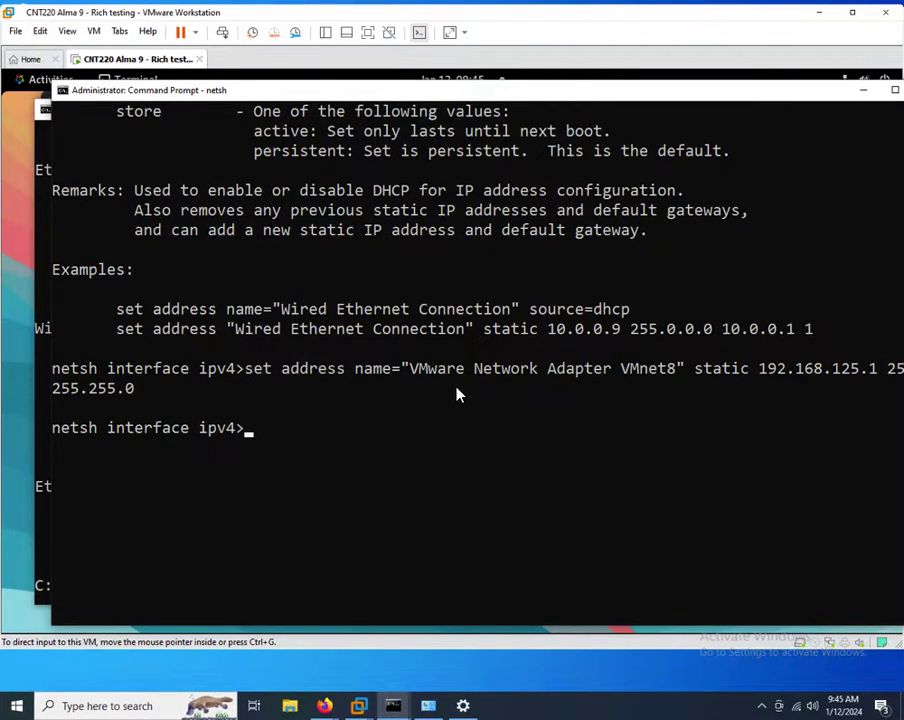
Switch back to the AlmaLinux VM's terminal in VMware Workstation.
click(545, 27)
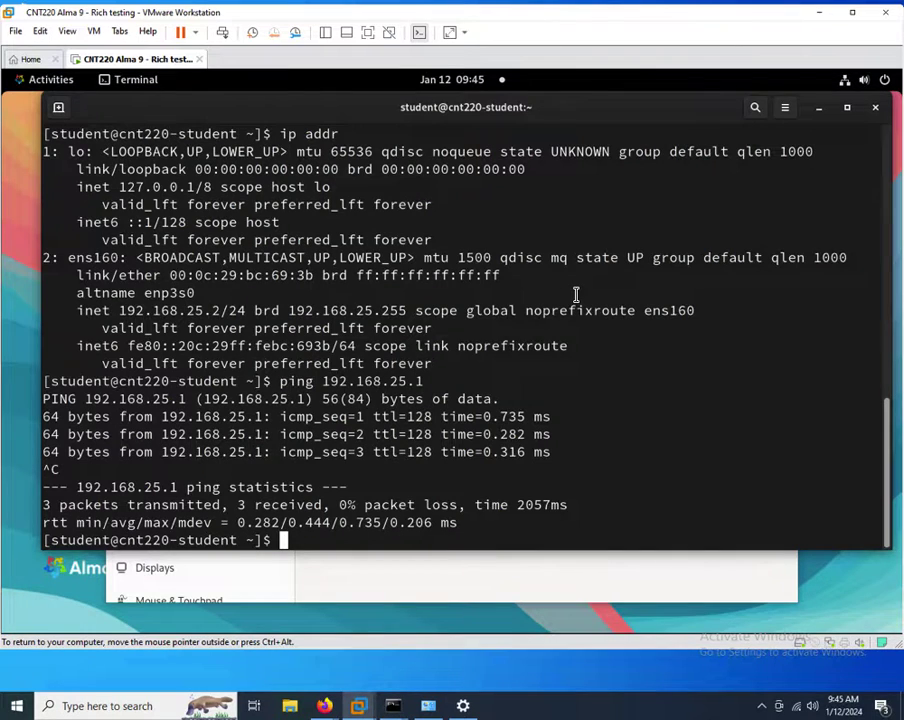
text(ip addr)
key(BackSpace)
key(BackSpace)
key(BackSpace)
key(BackSpace)
key(BackSpace)
key(BackSpace)
key(BackSpace)
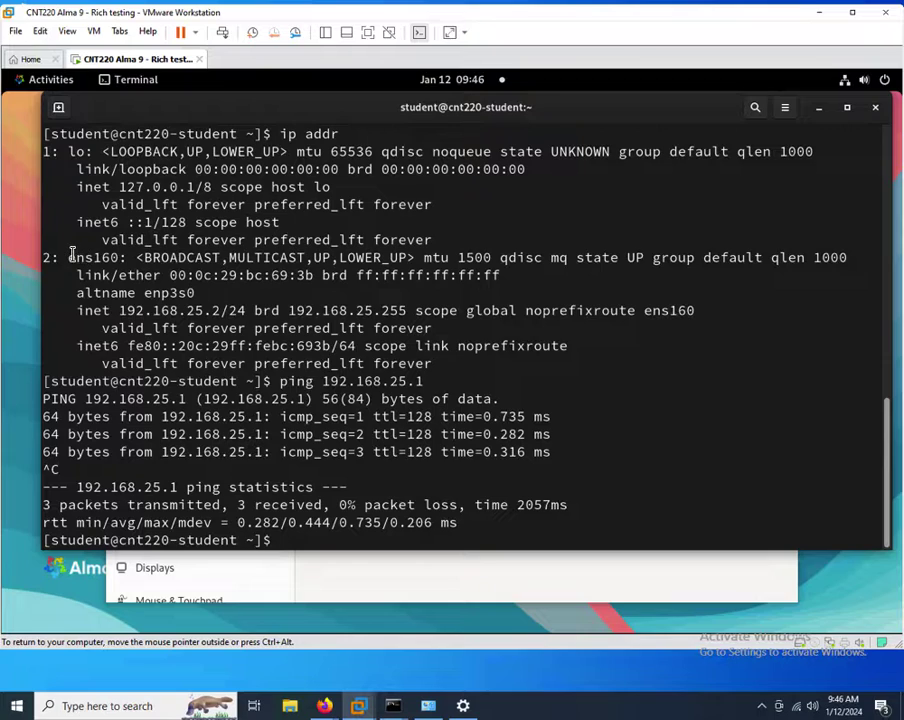
Try to remove the address 192.168.25.2 from interface ens160 with ip addr del, without elevated privileges.
drag(76, 258, 118, 258)
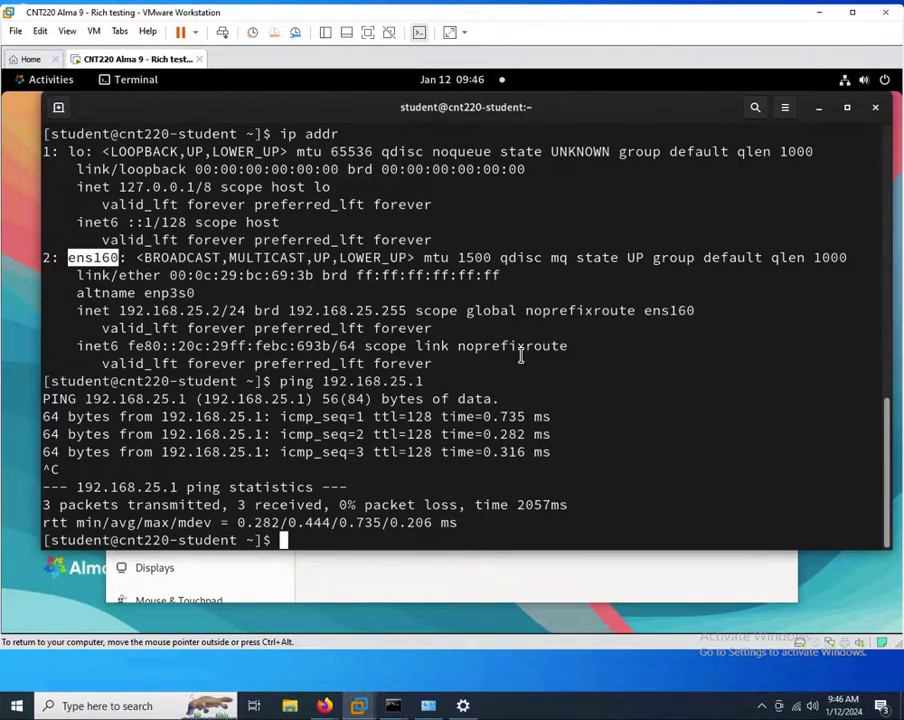
click(632, 386)
text(ip )
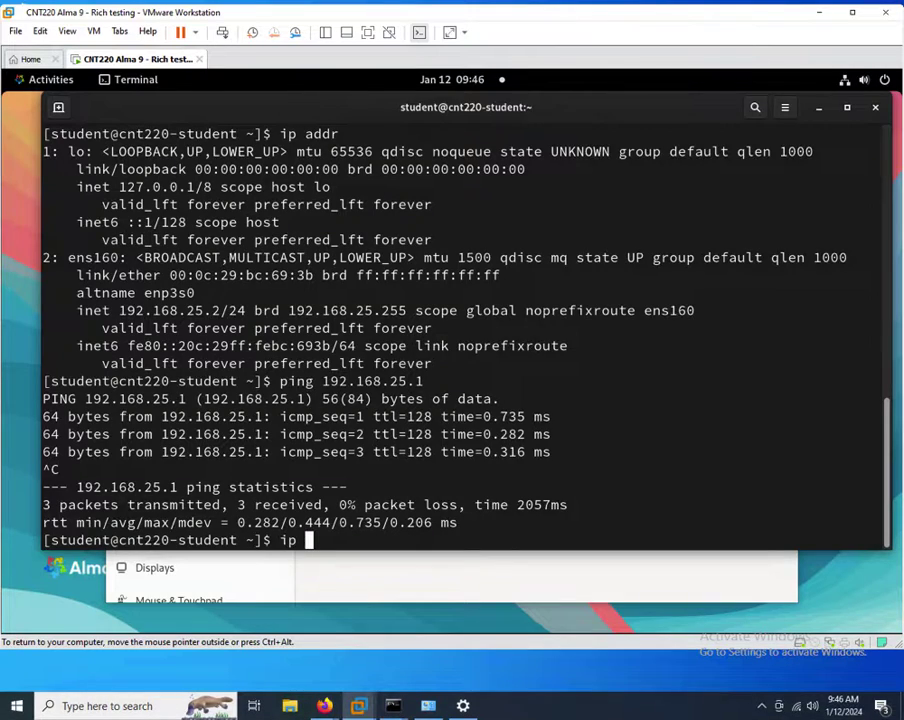
text(addr del 192.)
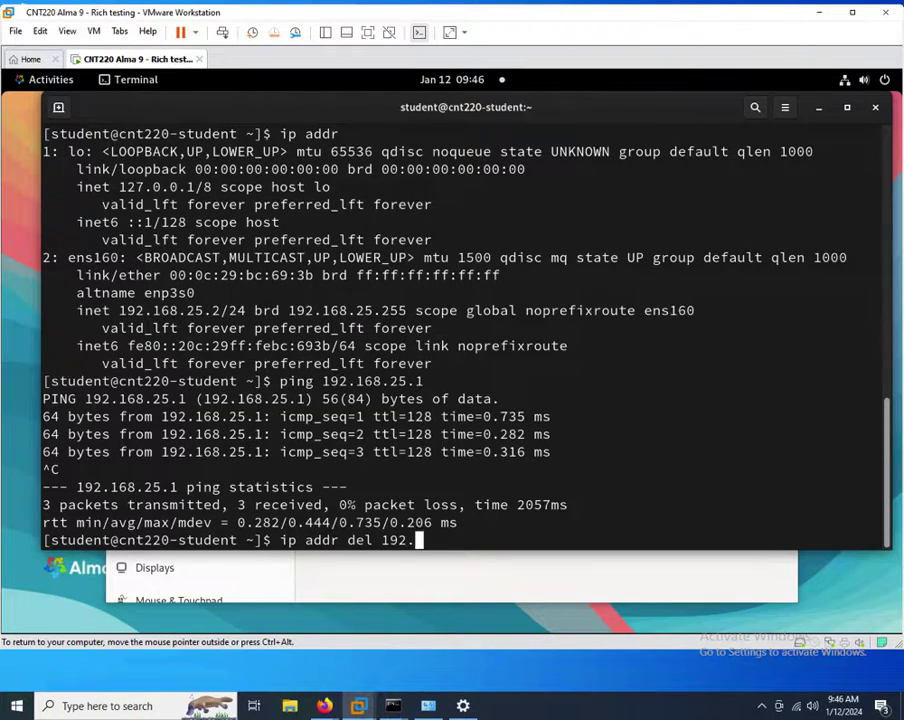
text(168.25.2 dev )
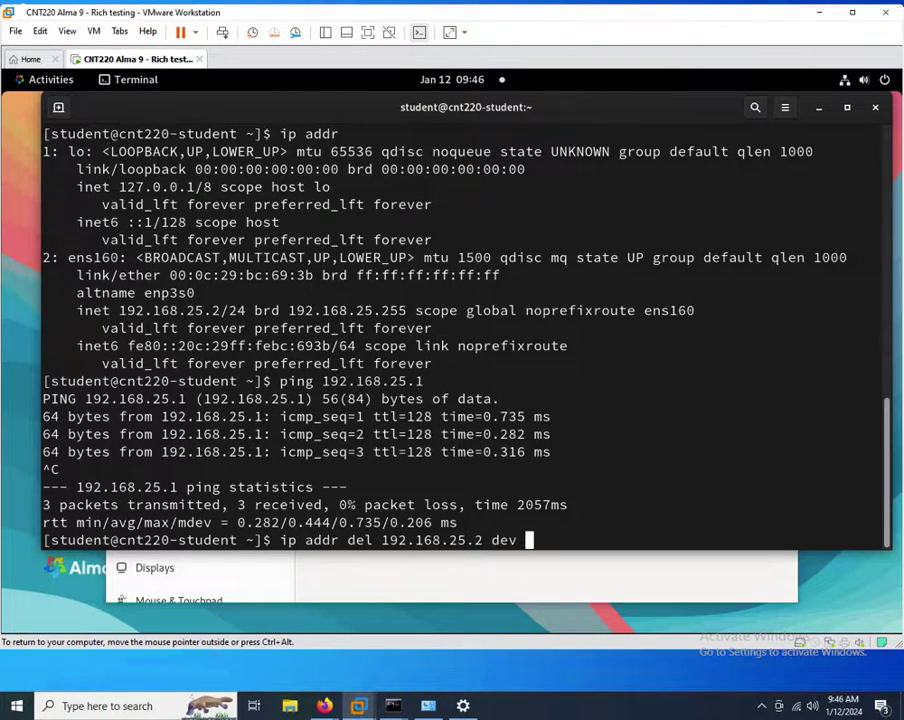
text(ens160)
key(Return)
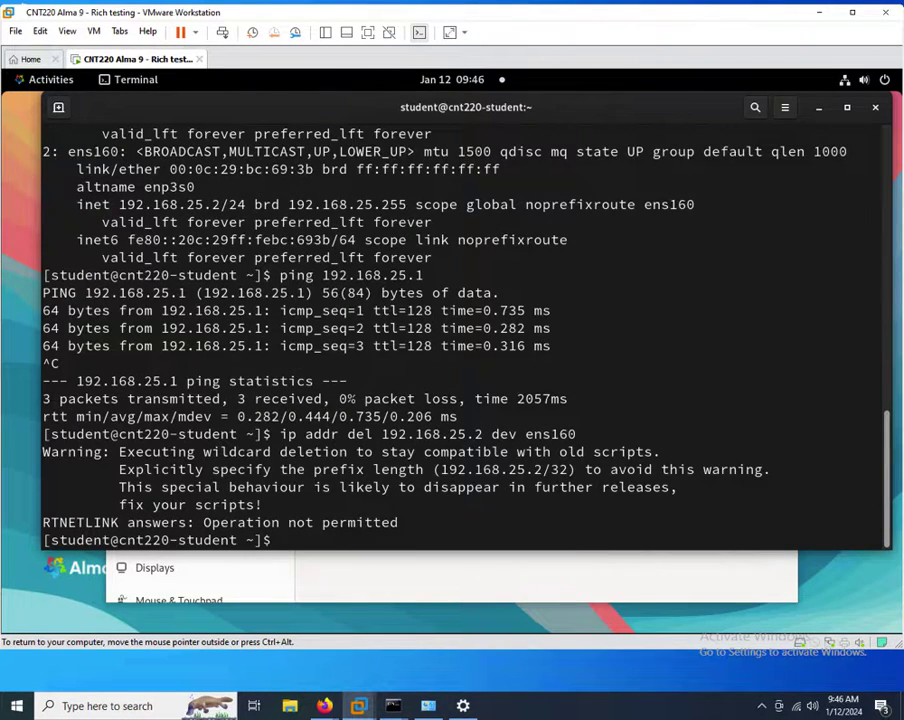
Rerun the ip addr del command for 192.168.25.2 on ens160 with sudo in front.
key(Up)
key(Left)
key(Left)
key(Left)
key(Left)
key(Left)
key(Left)
key(Left)
key(Left)
key(Left)
key(Left)
key(Left)
key(Left)
key(Left)
key(Left)
key(Left)
key(Left)
key(Left)
key(Left)
key(Left)
key(Left)
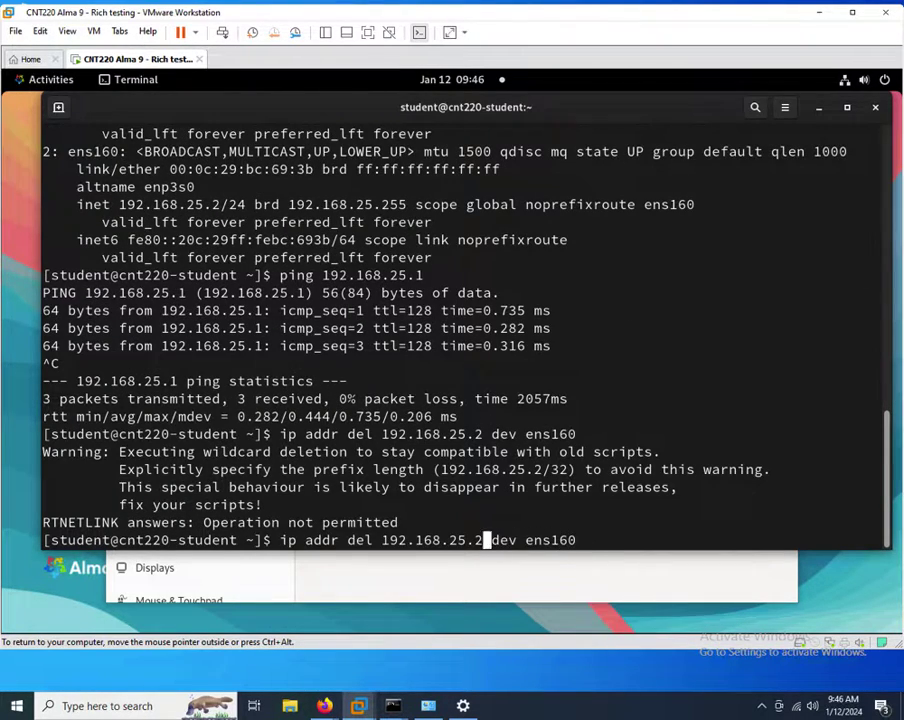
key(Left)
key(Left)
key(Left)
key(Left)
key(Left)
key(Left)
key(Left)
text(sudo)
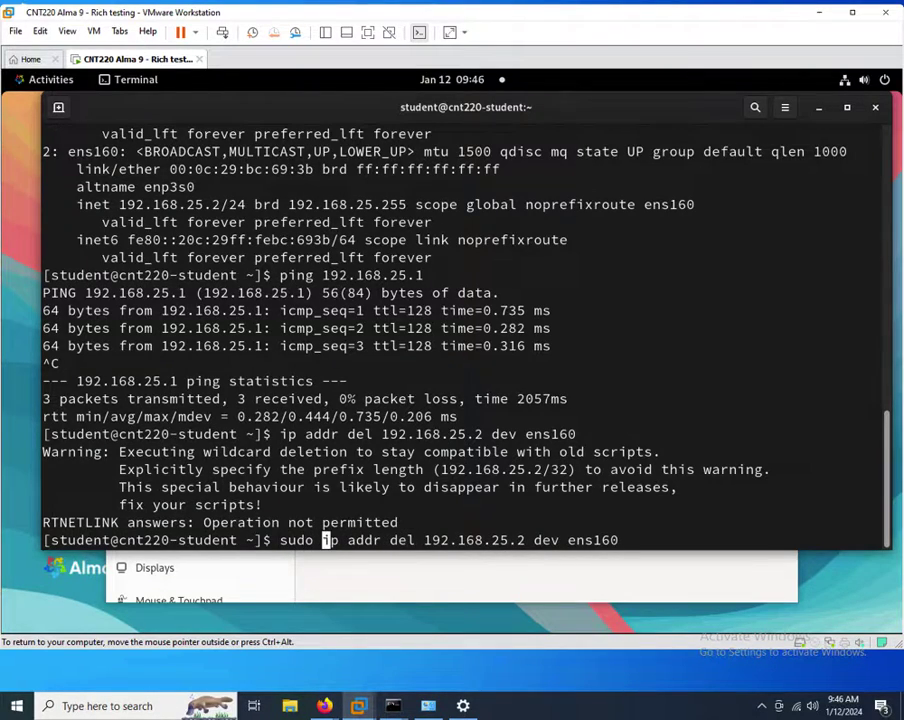
key(Return)
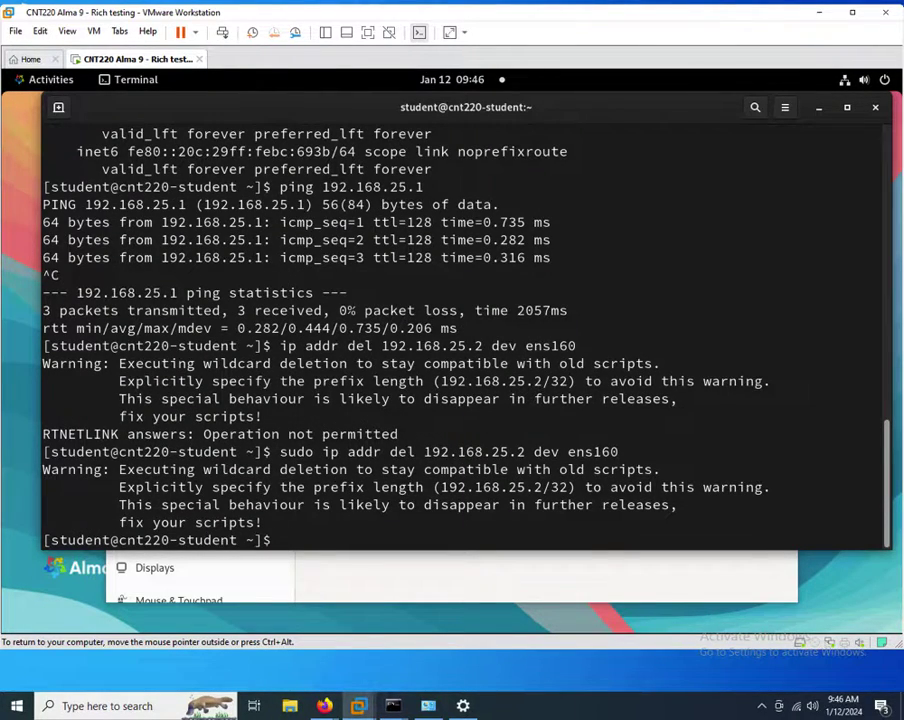
Run ip addr to check which addresses ens160 has after the deletion.
key(Up)
key(Down)
text(ip addr)
key(Return)
Try the sudo ip addr del command on ens160 again with the prefix length included, as 192.168.25.2/24.
key(Up)
key(Up)
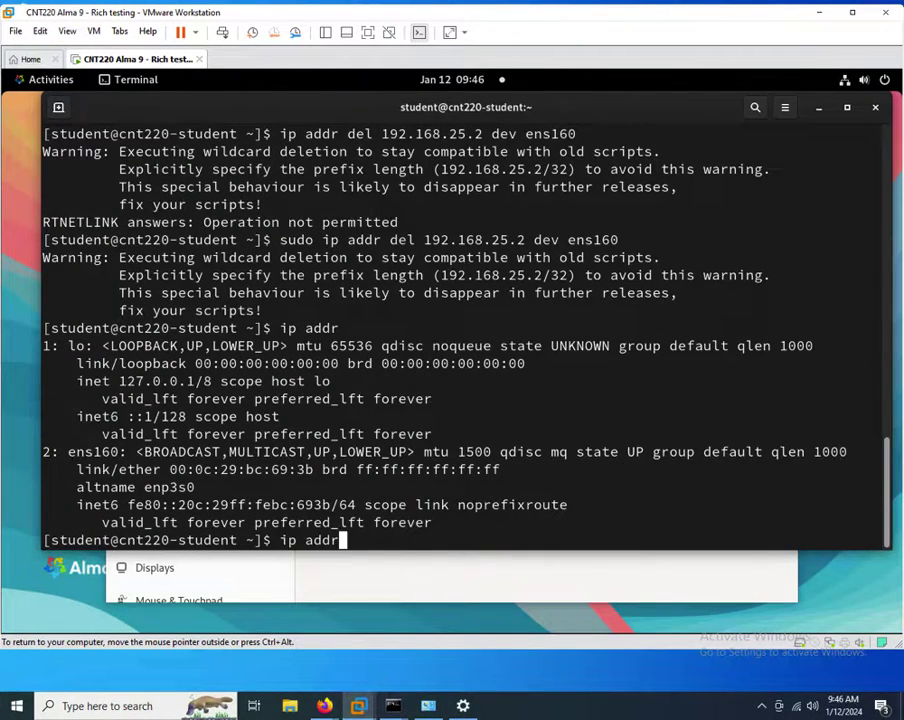
key(Left)
key(Left)
key(Left)
key(Left)
key(Left)
key(Left)
key(Left)
key(Left)
key(Left)
key(Left)
key(Left)
key(Left)
key(Left)
key(Left)
key(Left)
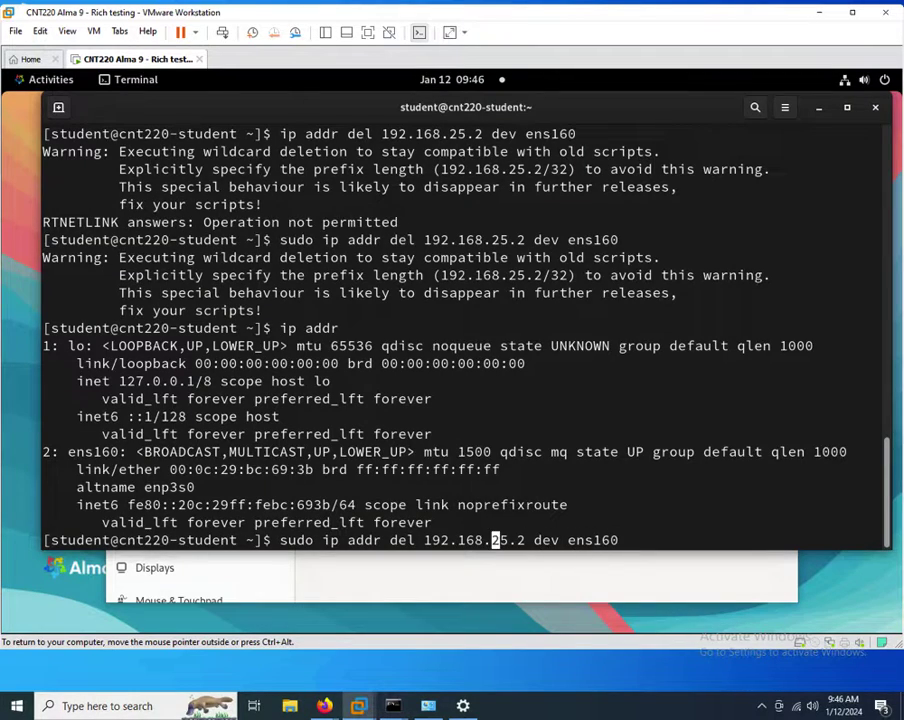
key(Right)
key(Right)
key(Right)
key(Right)
text(/24)
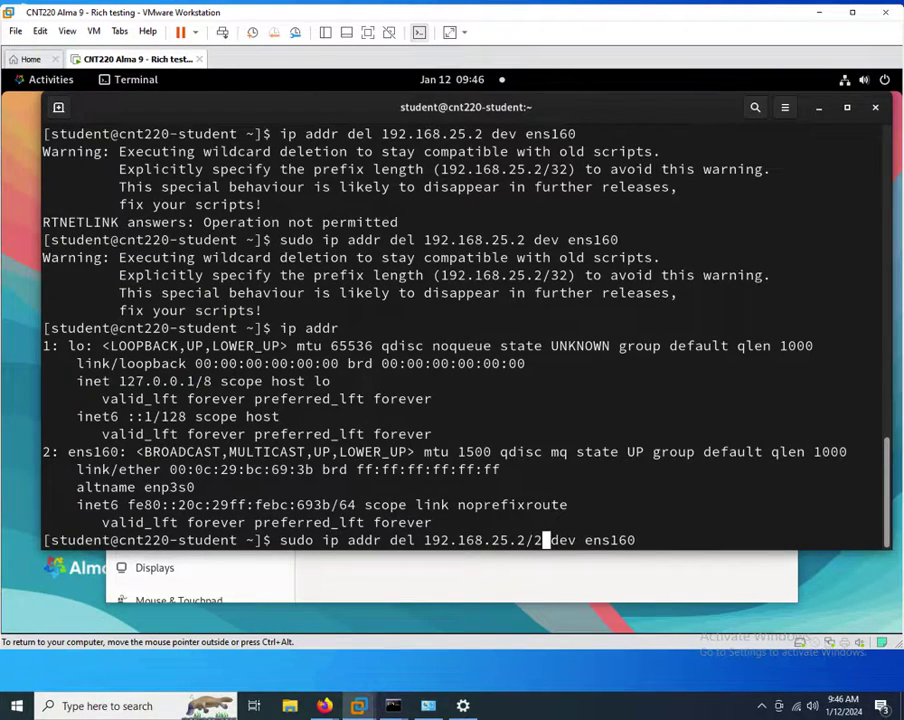
key(Return)
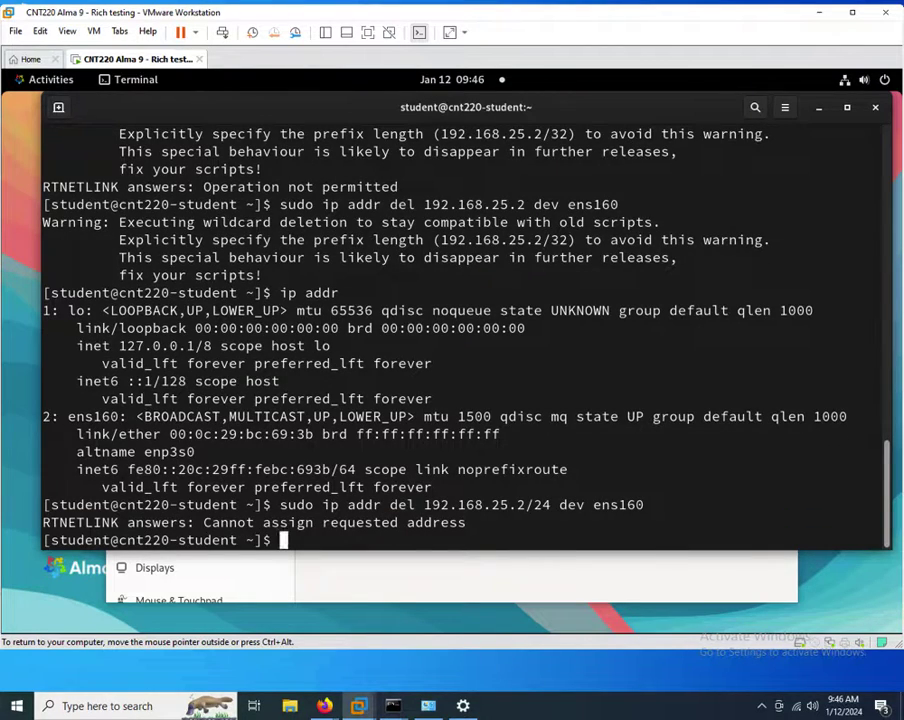
Edit the recalled command into sudo ip addr add 192.168.125.2/24 dev ens160 and run it.
key(Up)
key(Left)
key(Left)
key(Left)
key(Left)
key(Left)
key(Left)
key(Left)
key(Left)
key(Left)
key(Left)
key(Left)
key(Left)
key(Left)
key(Left)
key(Left)
key(Left)
key(Left)
key(Left)
key(Left)
key(Left)
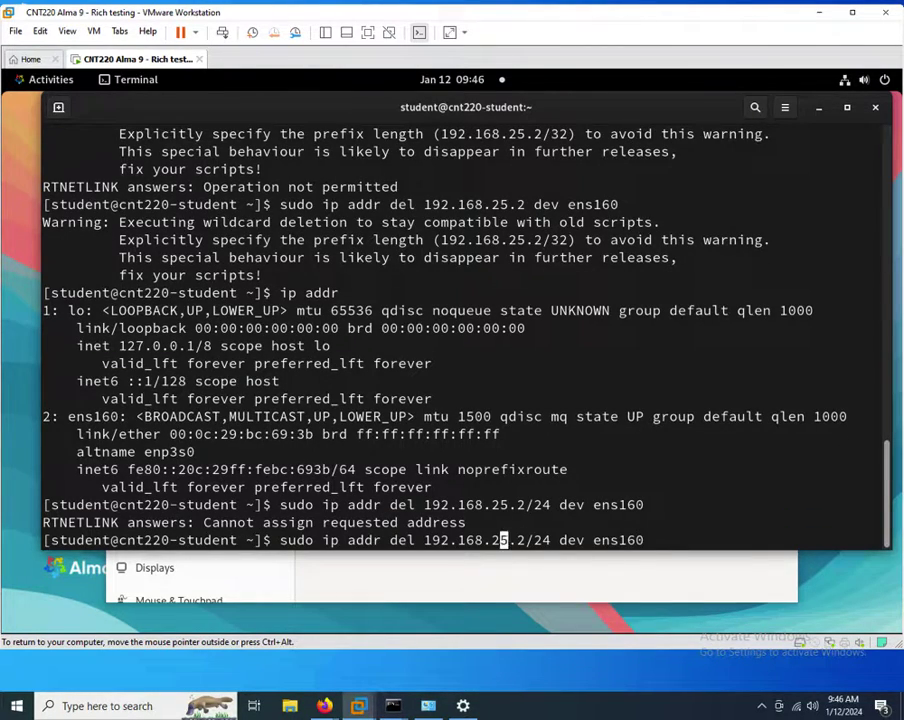
key(Right)
key(Right)
key(Right)
key(Right)
key(Right)
text(1)
key(Left)
key(Left)
key(Left)
key(Left)
key(Left)
key(Left)
key(Left)
key(Left)
key(Left)
key(Left)
key(Left)
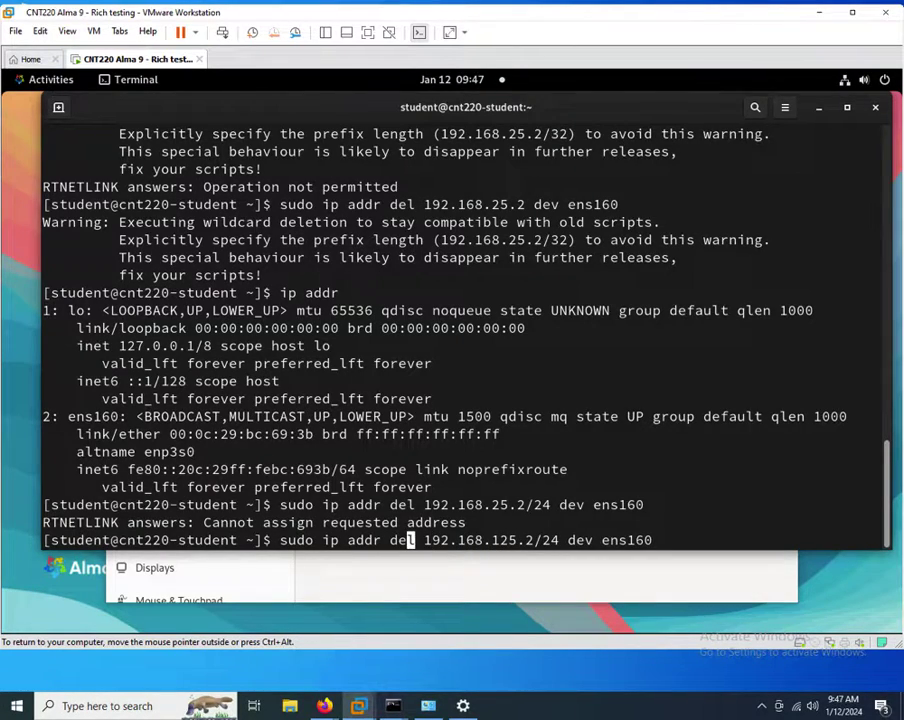
key(Delete)
key(BackSpace)
key(BackSpace)
text(add)
key(Return)
Check the VM's addresses with ip addr and ping the Windows host at 192.168.125.1.
text(ip addr)
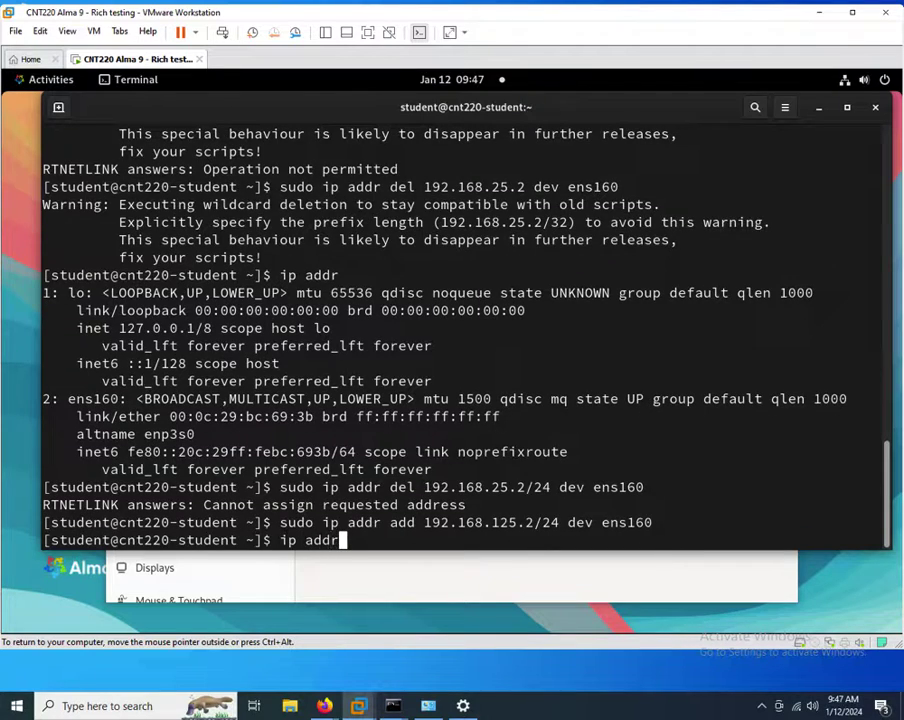
key(Return)
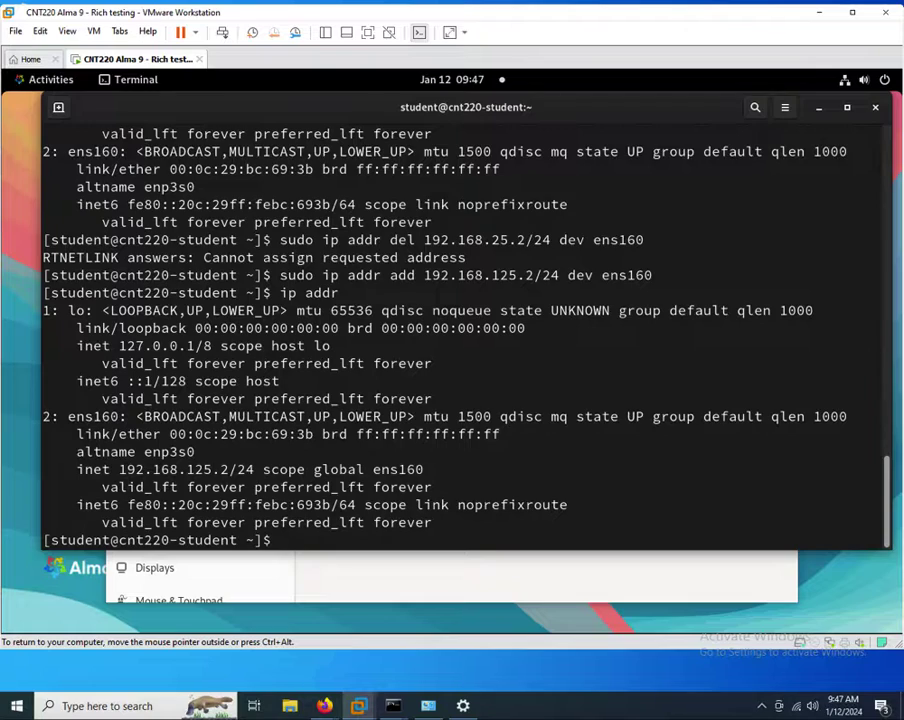
text(ping 1)
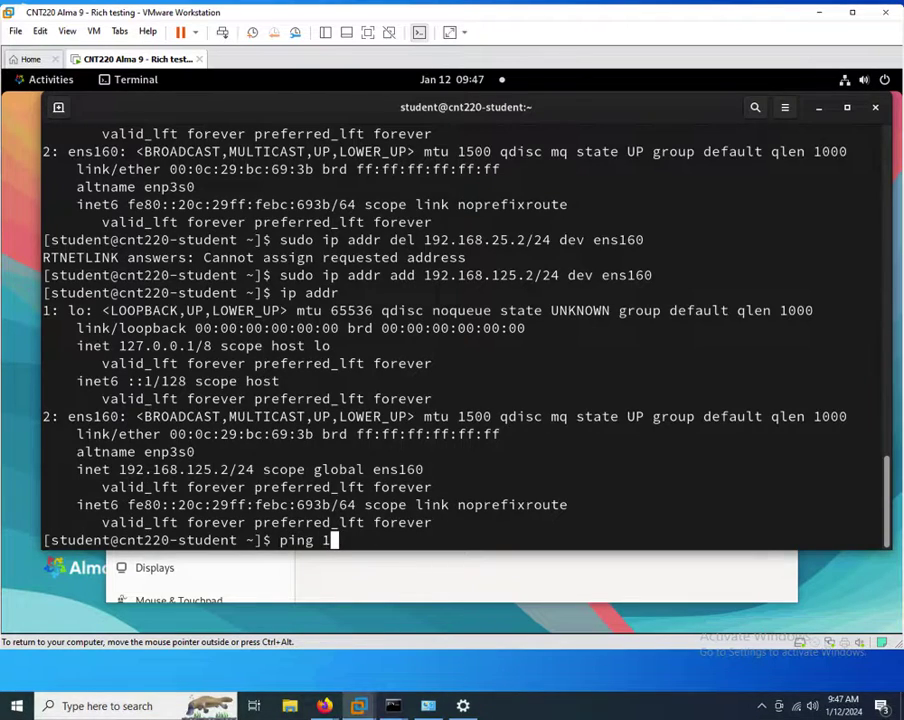
text(92.168.)
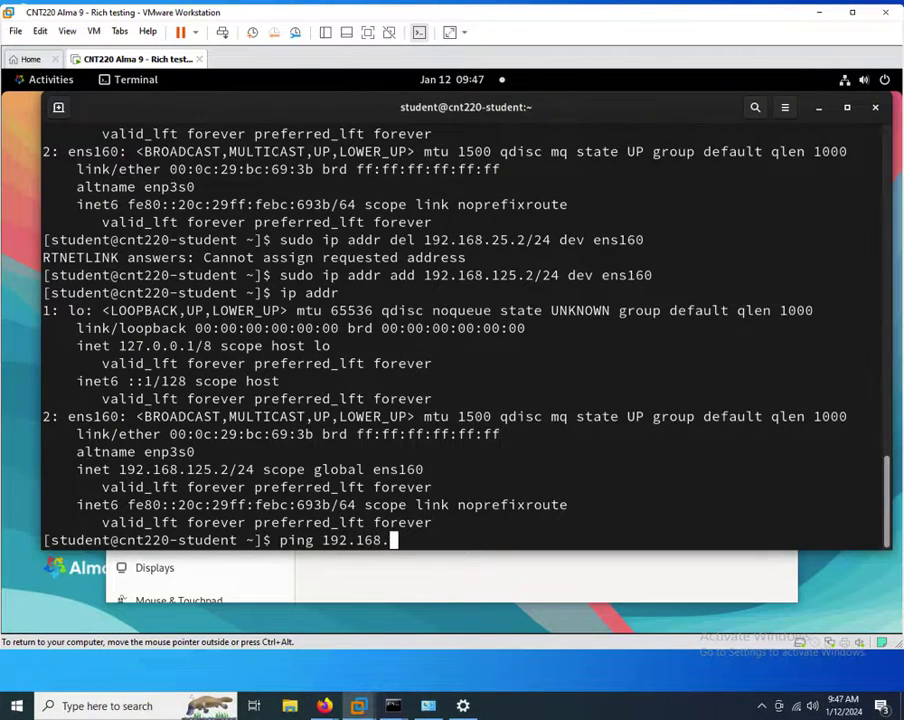
text(125.1)
key(Return)
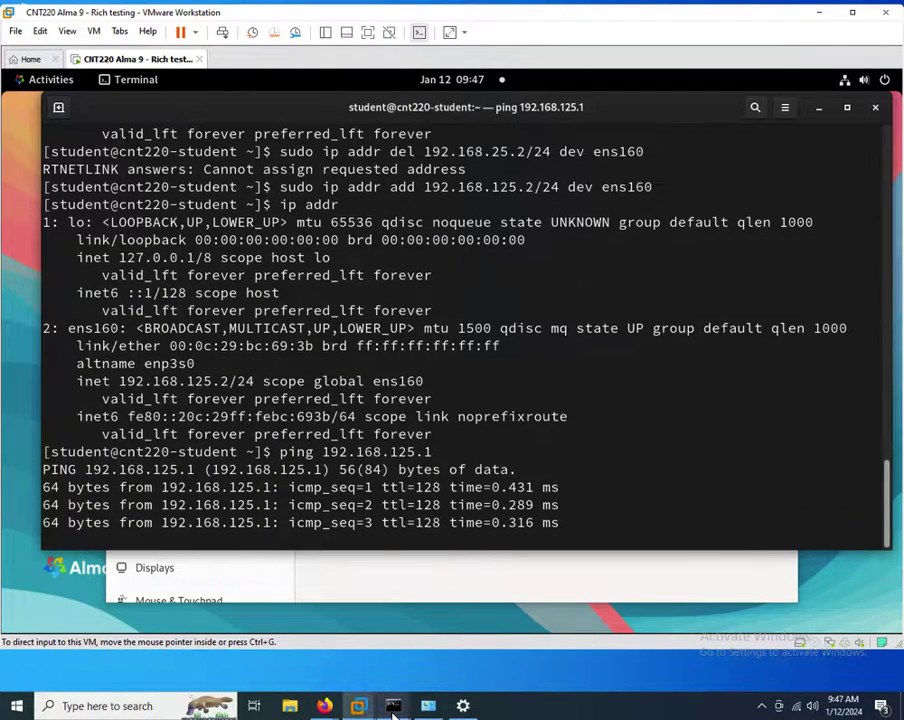
Ping the VM at 192.168.125.2 from the regular Windows Command Prompt, and return to the VM's terminal.
mouse_move(375, 698)
click(342, 678)
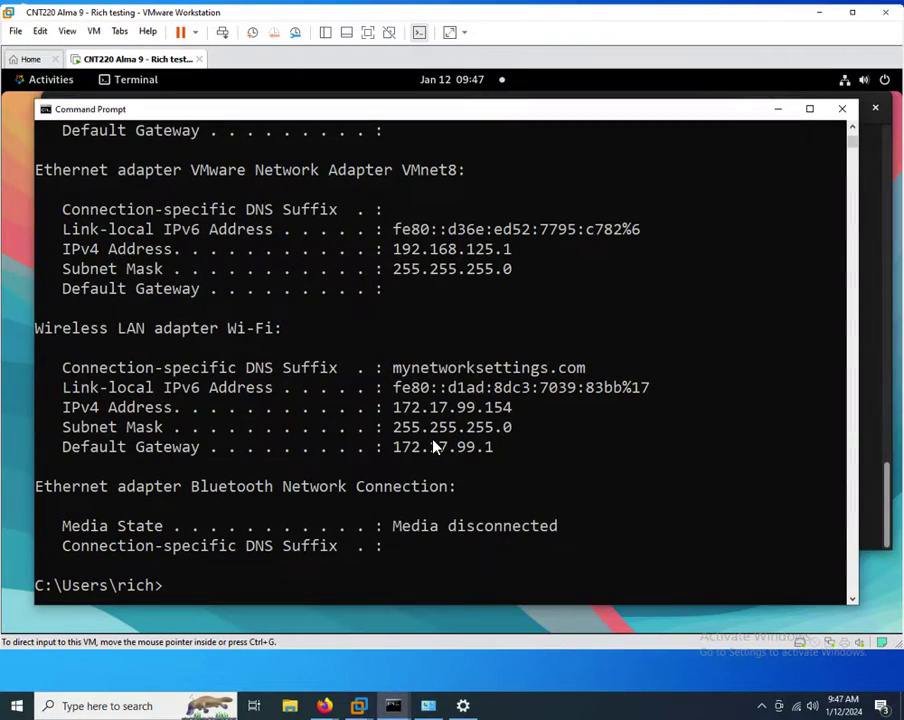
text(ping 192.1)
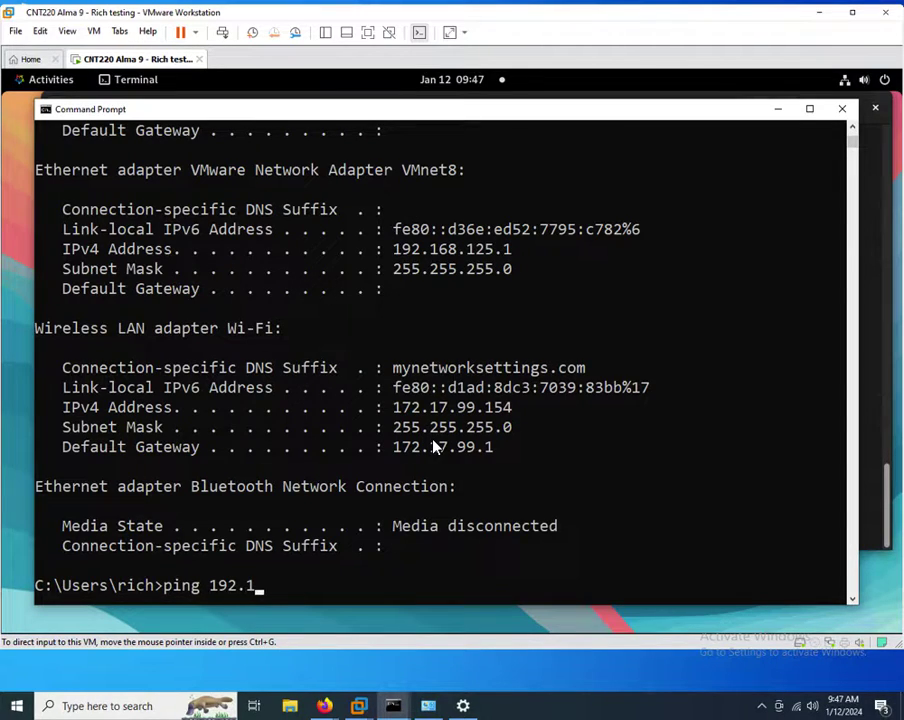
text(68.125.2)
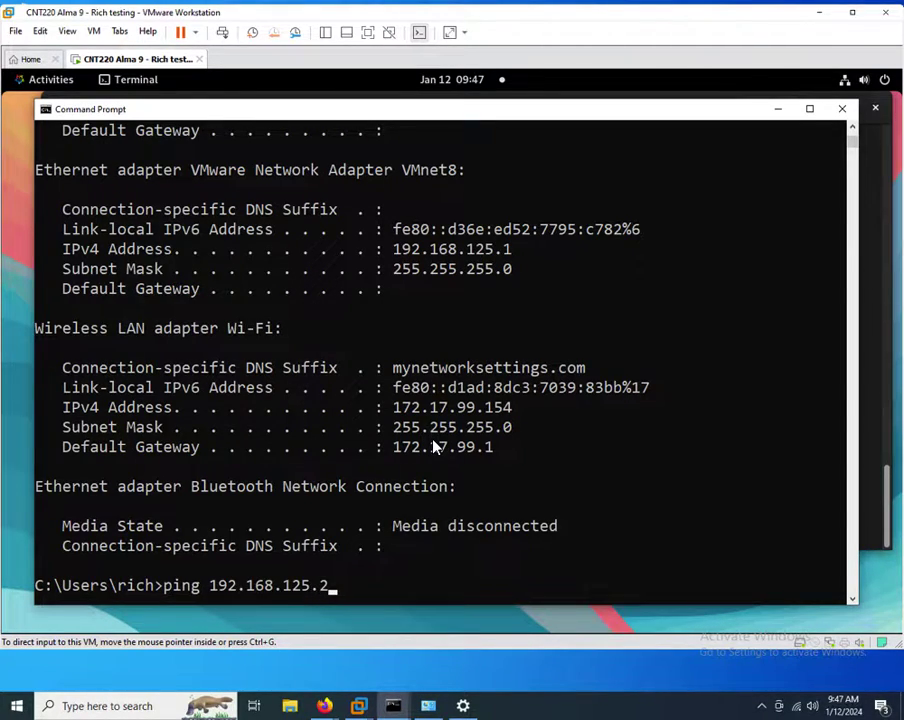
key(Return)
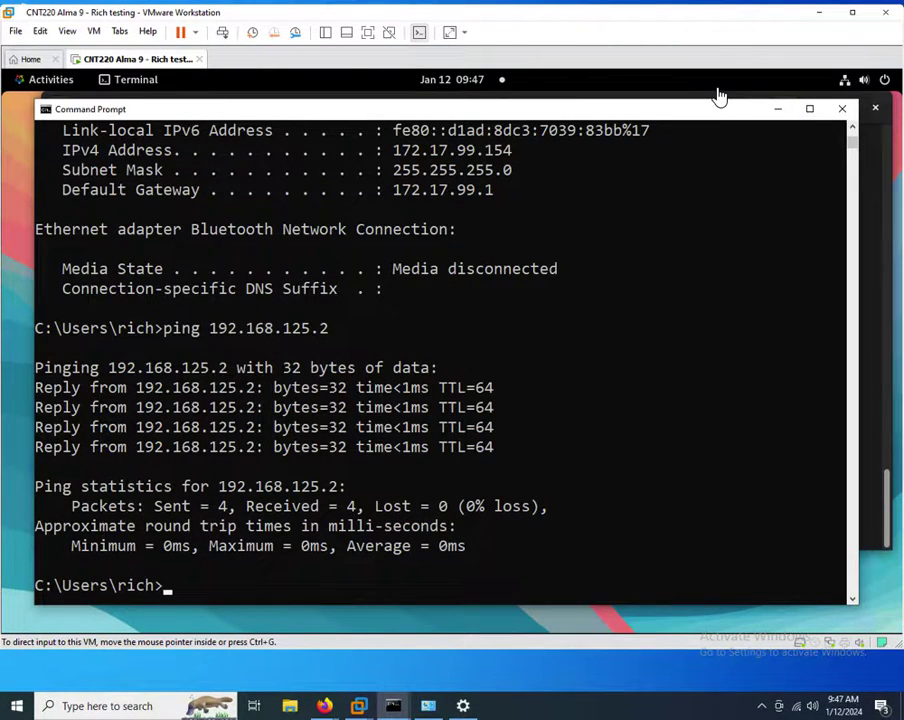
click(776, 116)
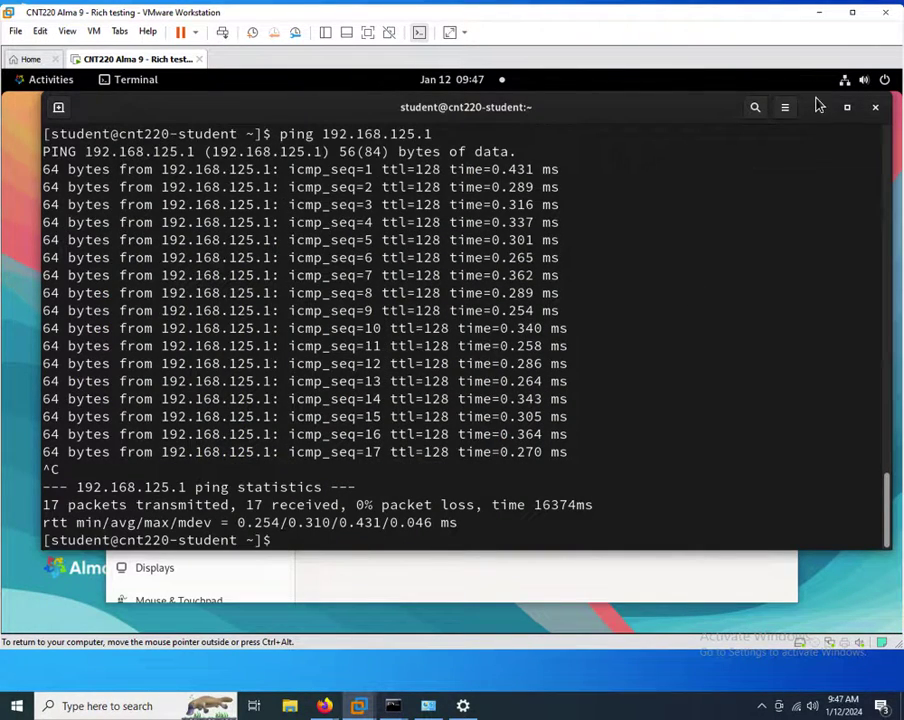
Open the VM's wired connection settings and compare the active IPv4 address in the details with the manually configured IPv4 address.
click(843, 80)
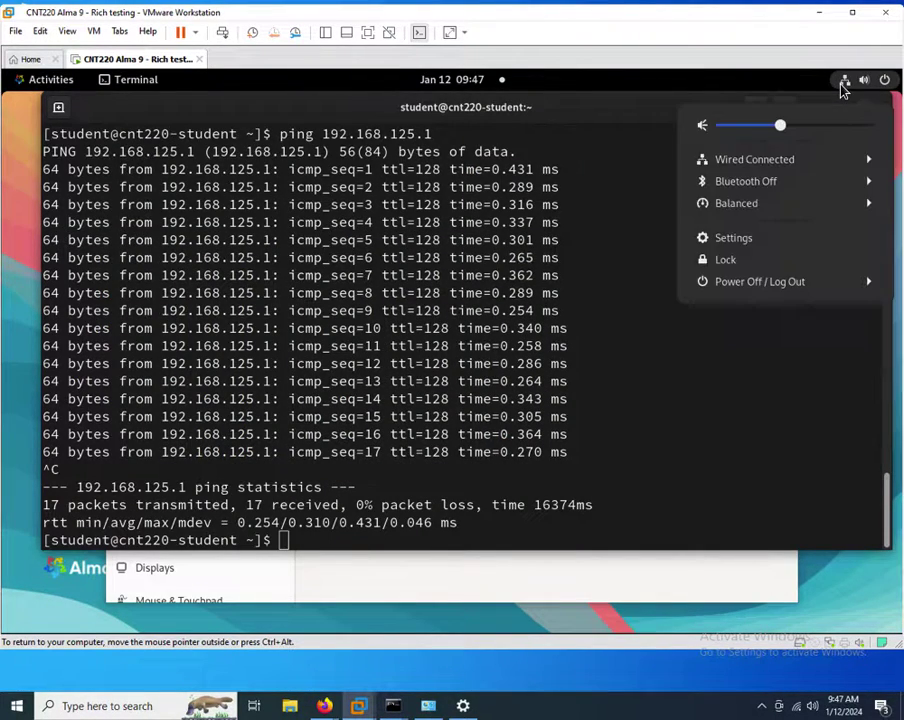
click(770, 165)
click(742, 204)
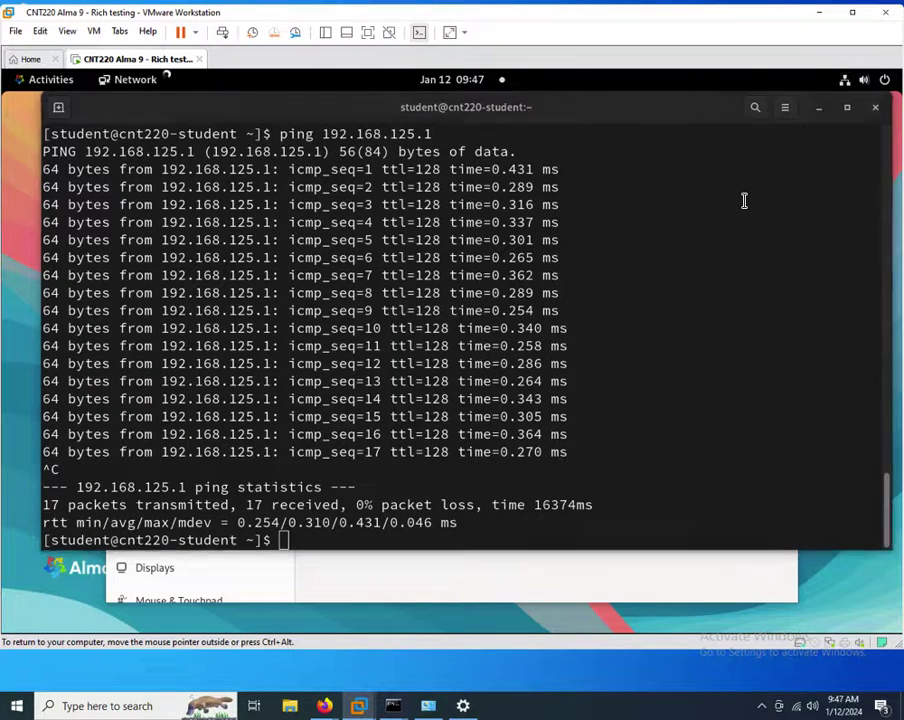
click(726, 222)
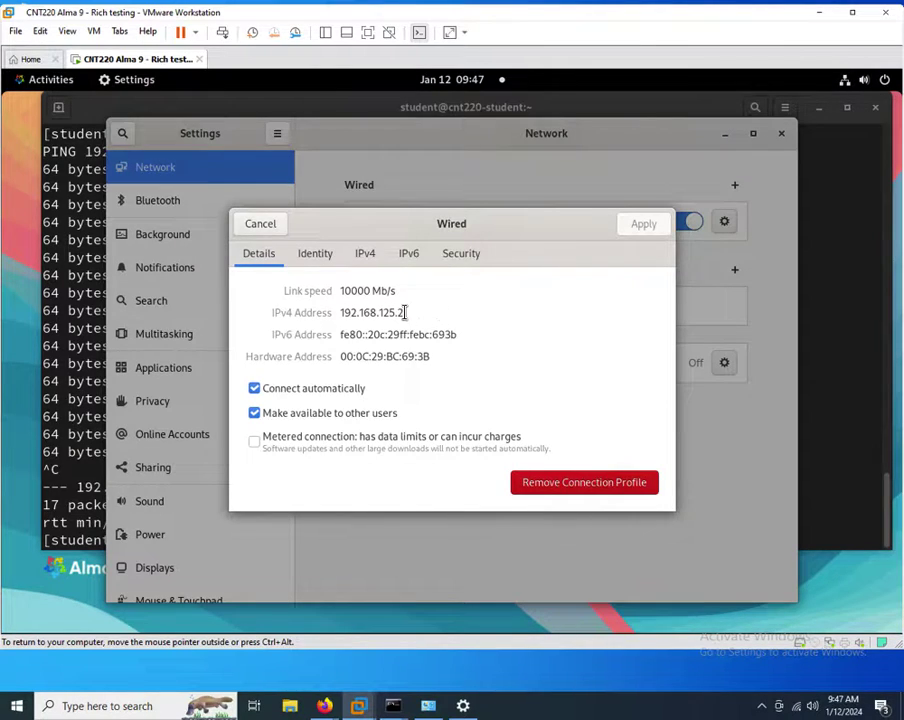
click(365, 254)
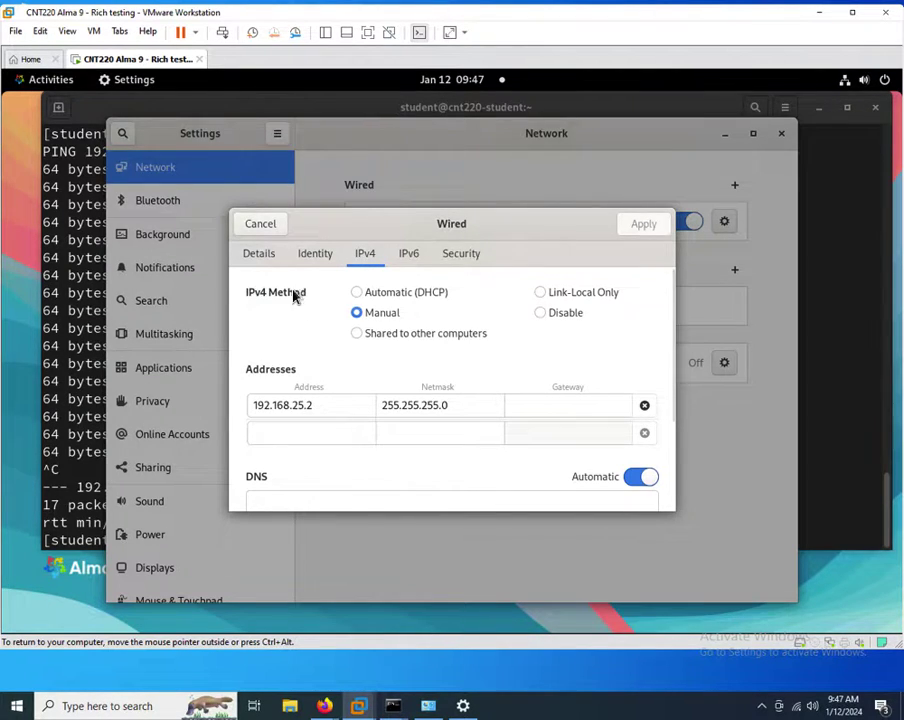
click(300, 108)
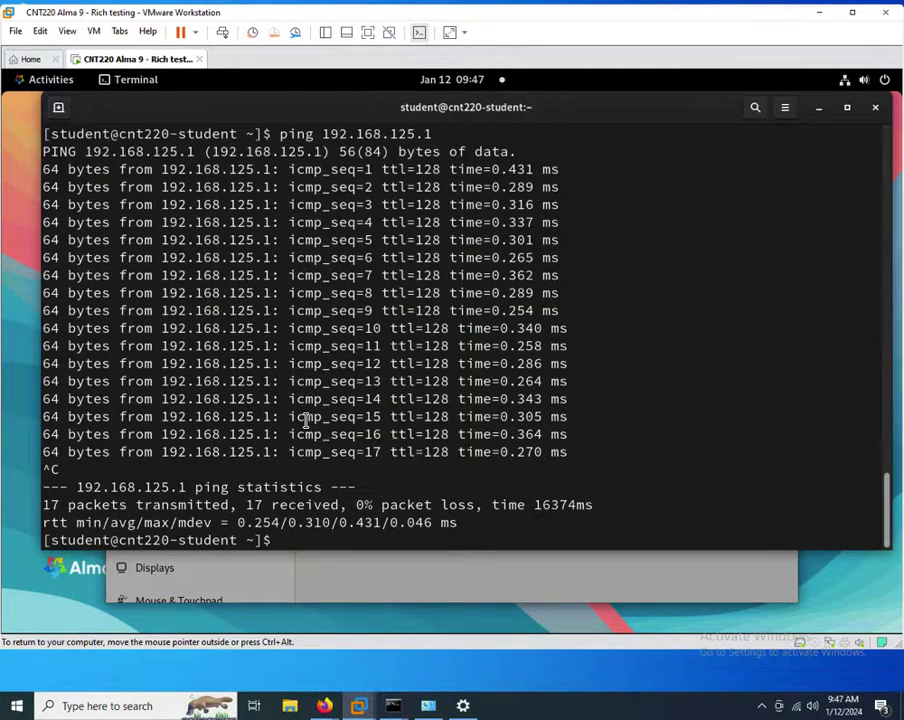
click(372, 586)
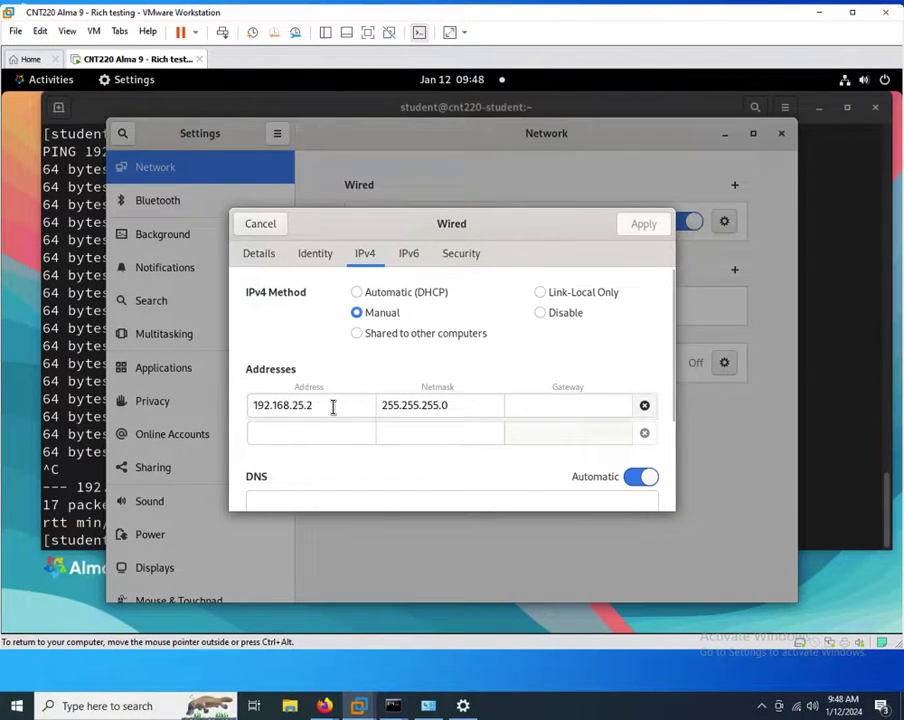
Close the wired connection's settings without changes, and turn the wired connection off and back on.
click(263, 228)
click(677, 225)
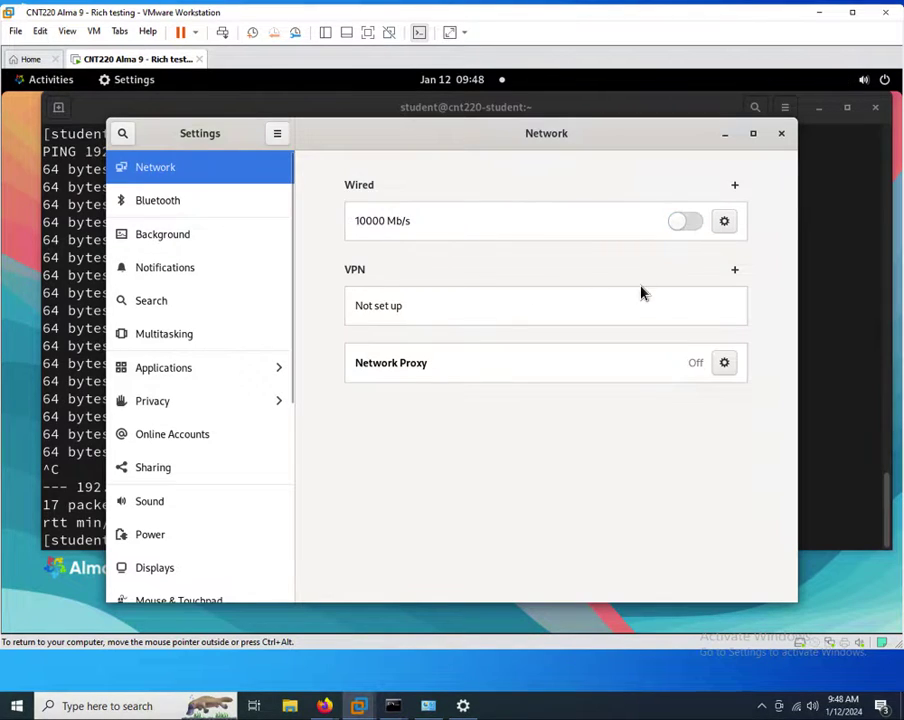
click(689, 224)
Check the VM's IPv4 address in the wired connection's details and again with ip addr in the terminal.
click(722, 225)
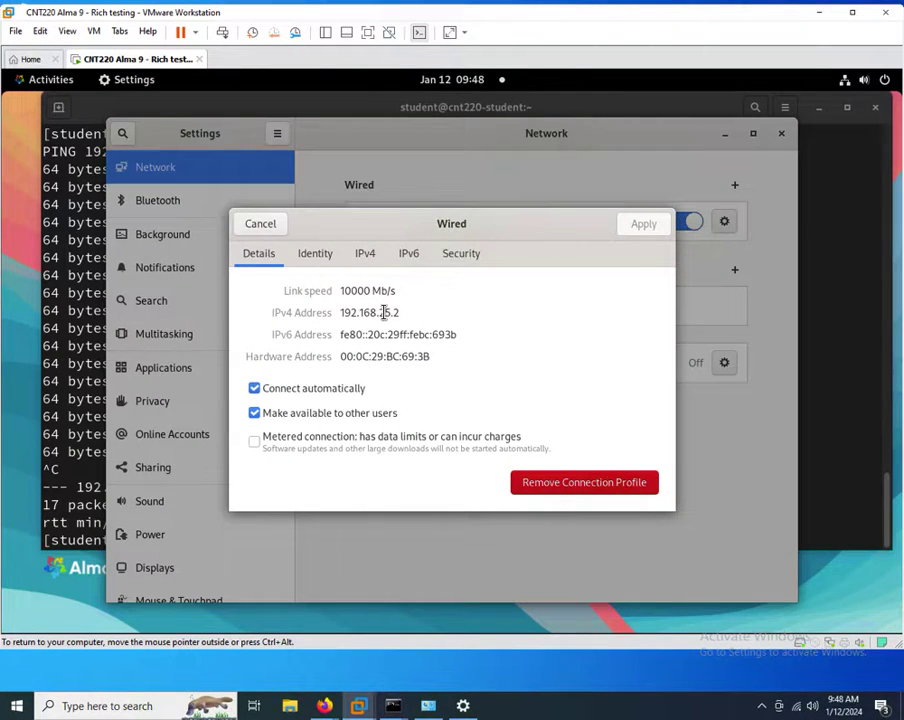
click(69, 282)
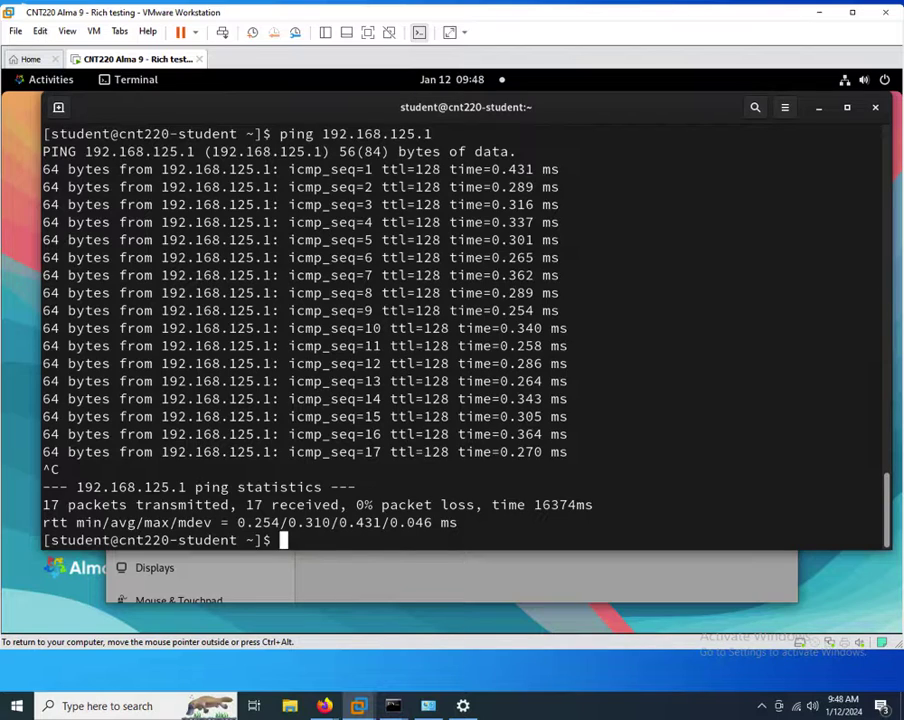
text(ip addr)
key(Return)
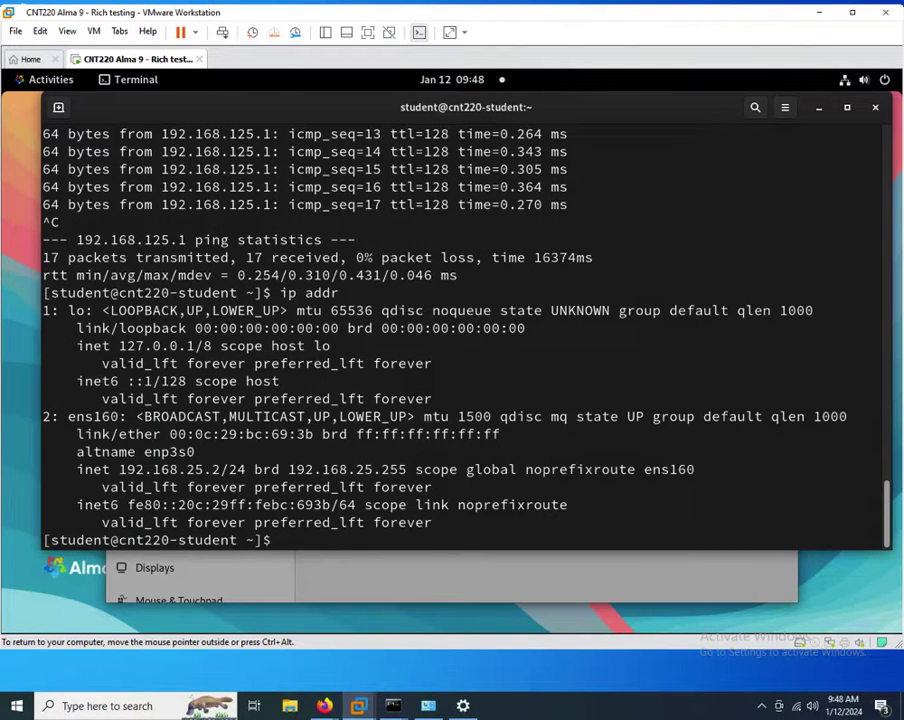